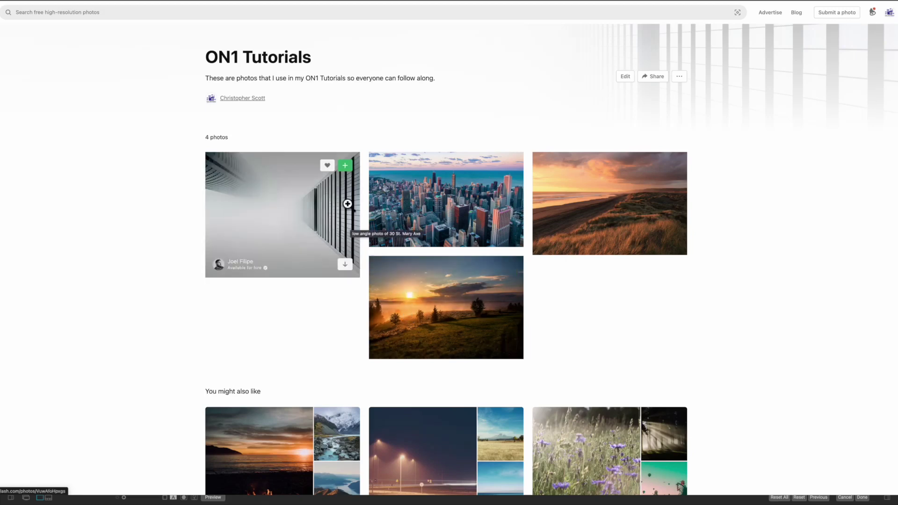
Look over the four photos in the ON1 Tutorials collection and open the misty sunrise meadow photo
scroll(674, 309, down, 1)
scroll(672, 309, down, 3)
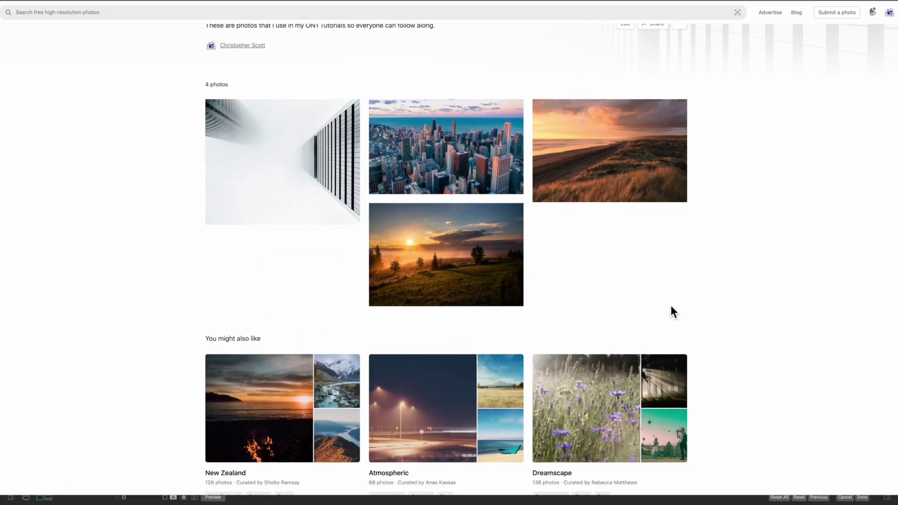
scroll(667, 304, up, 3)
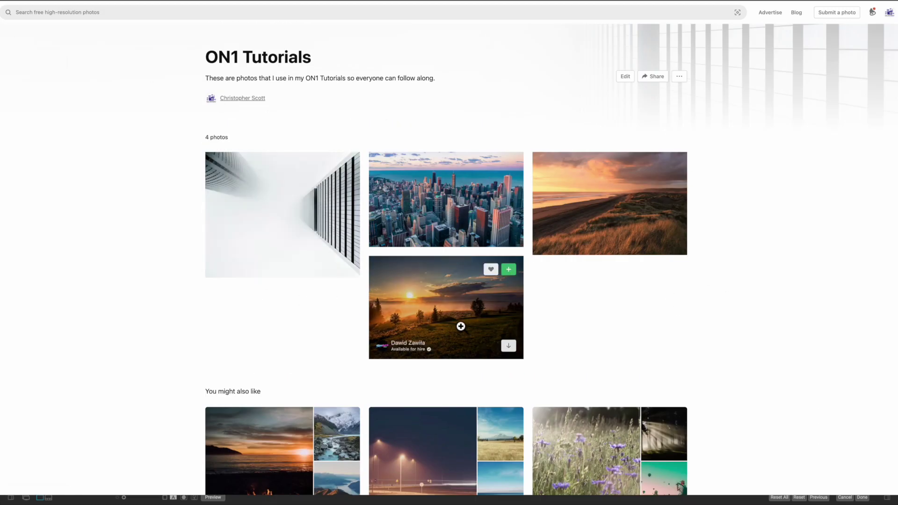
click(456, 306)
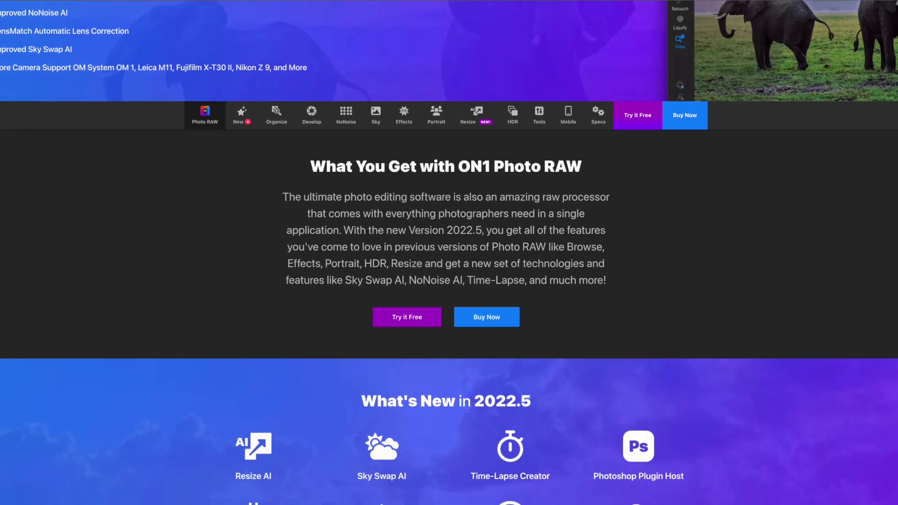
Review the ON1 Photo RAW product page, from the 2022.5 news to the key and AI-powered features
scroll(449, 252, down, 4)
scroll(449, 253, down, 10)
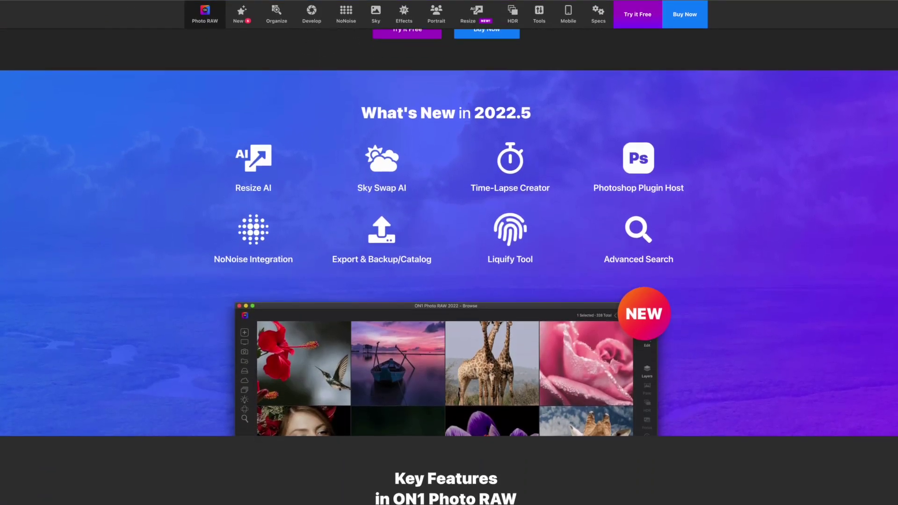
scroll(449, 253, down, 14)
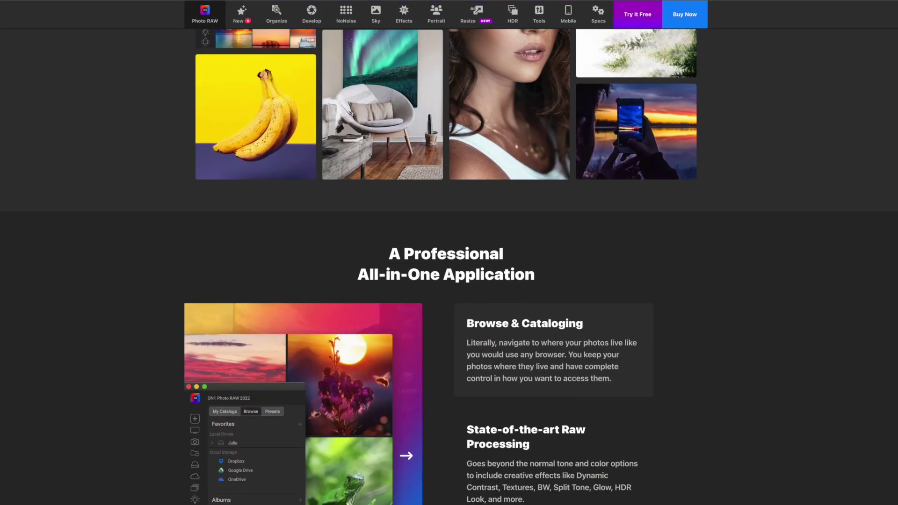
scroll(449, 252, down, 10)
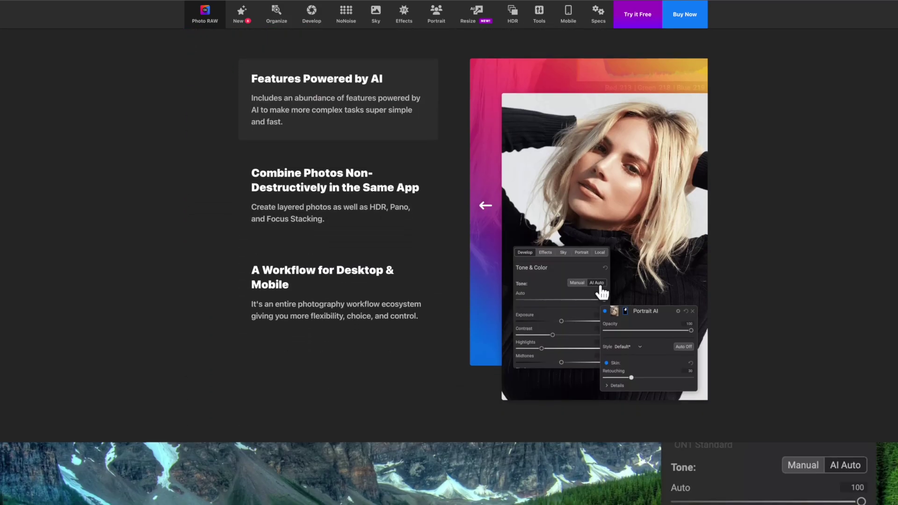
scroll(449, 252, down, 12)
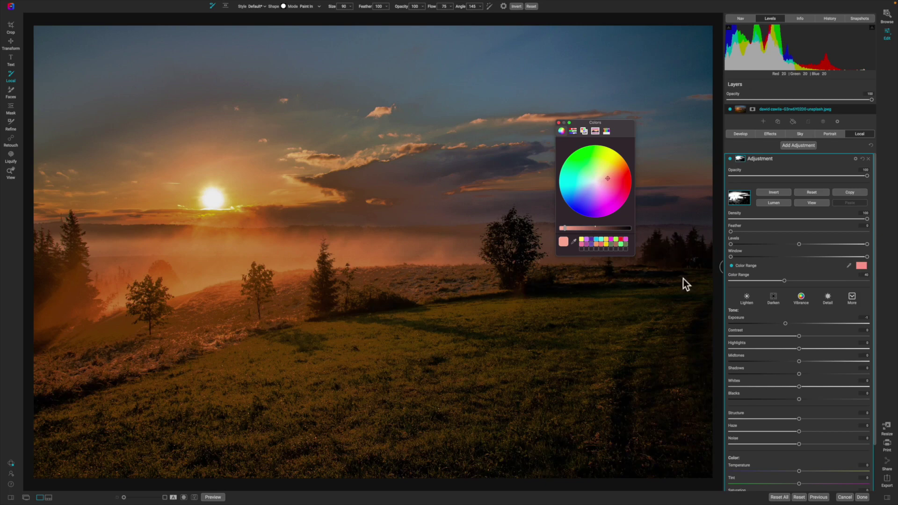
Try a narrower and a wider Color Range setting on the local adjustment's mask
click(588, 132)
drag(783, 281, 763, 282)
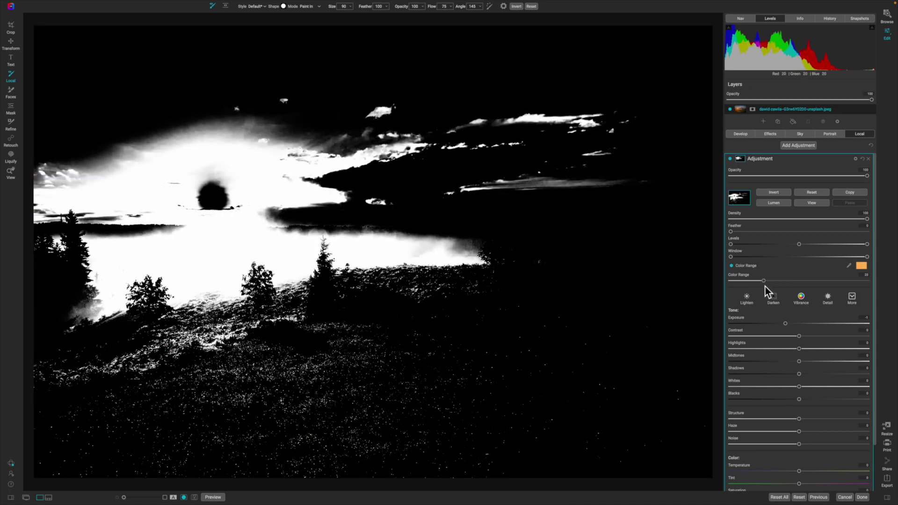
drag(763, 281, 809, 282)
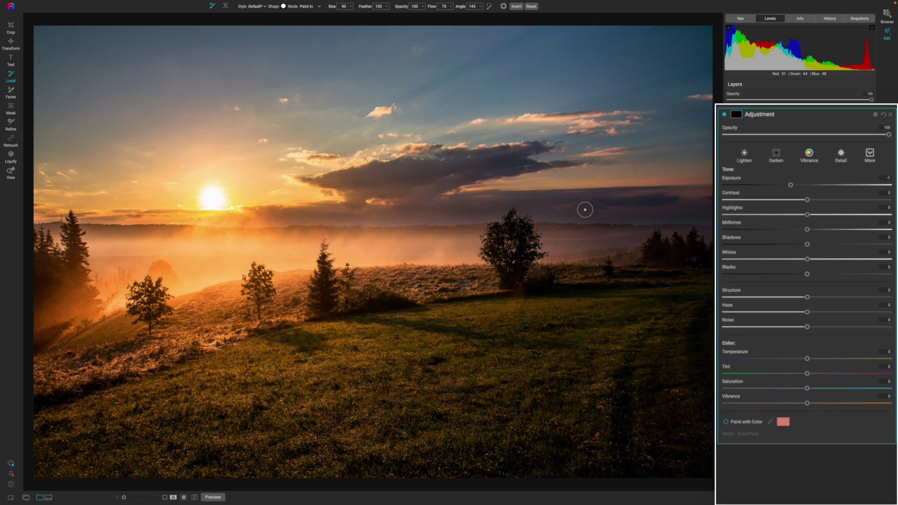
Show the local adjustment's mask options and turn on Color Range for the mask
click(735, 116)
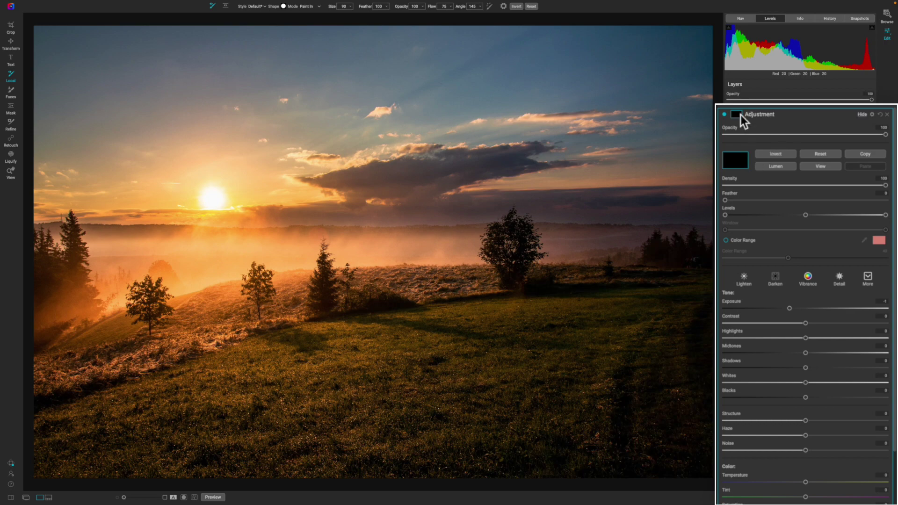
click(726, 241)
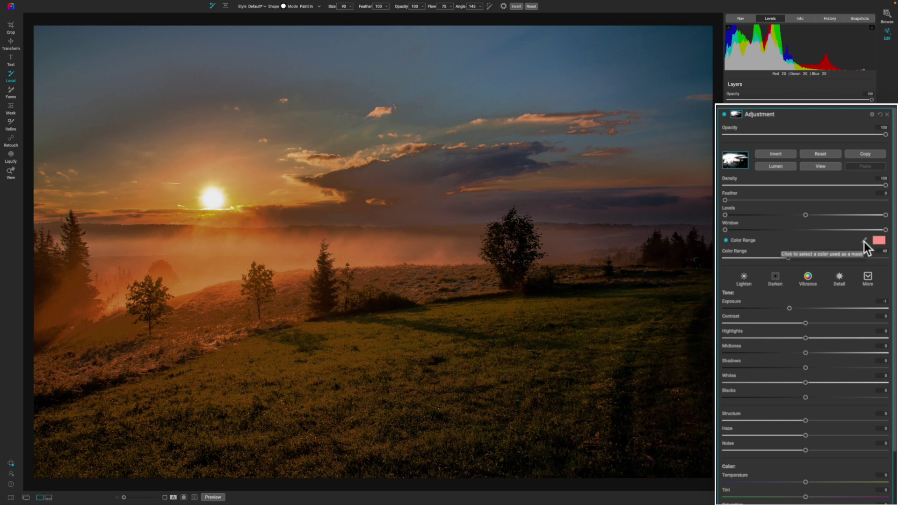
Examine the Color Range swatch's color picker with its color wheel, HSB sliders and RGB sliders, and close it
click(880, 243)
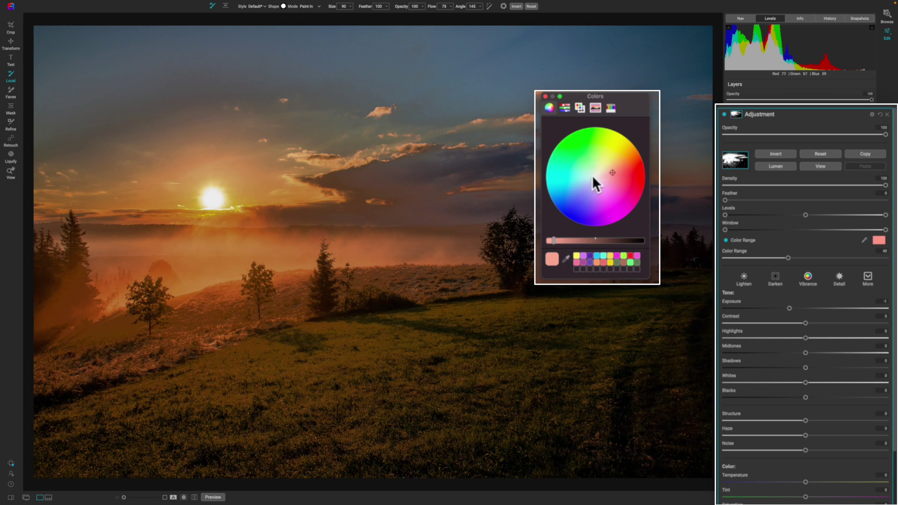
click(565, 107)
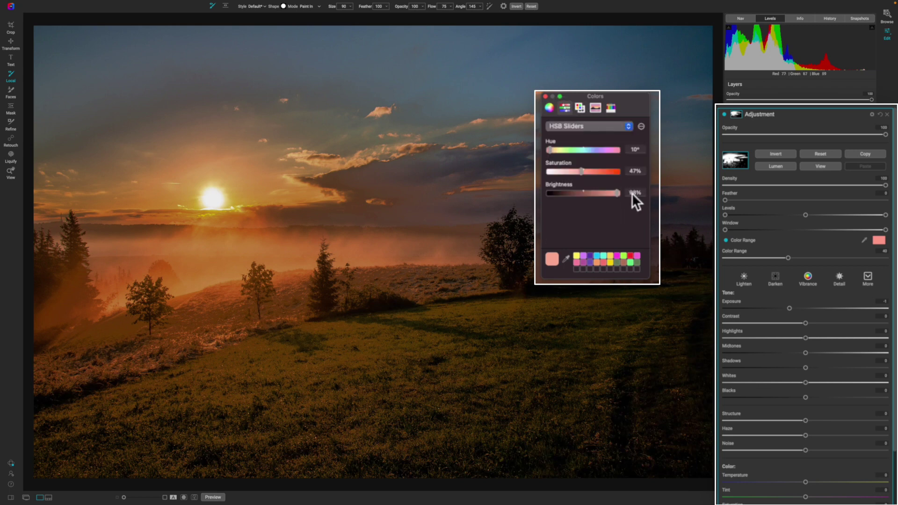
click(580, 125)
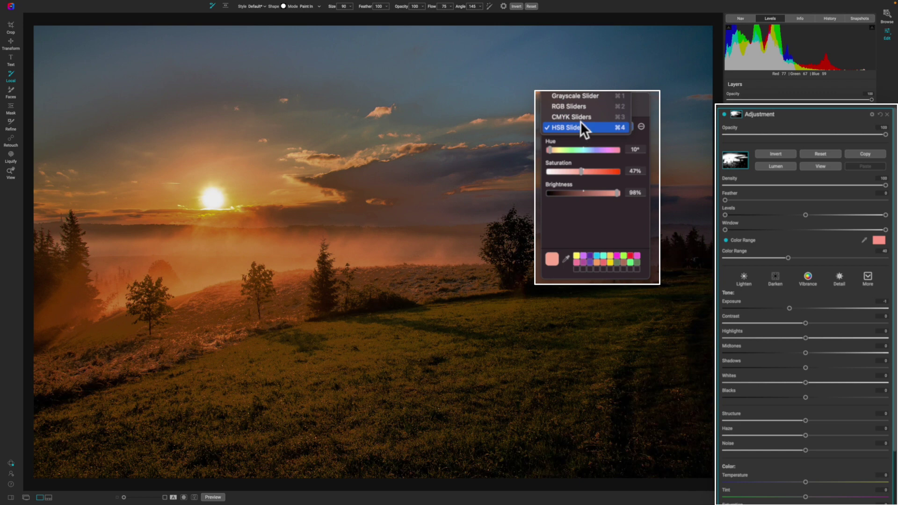
click(574, 109)
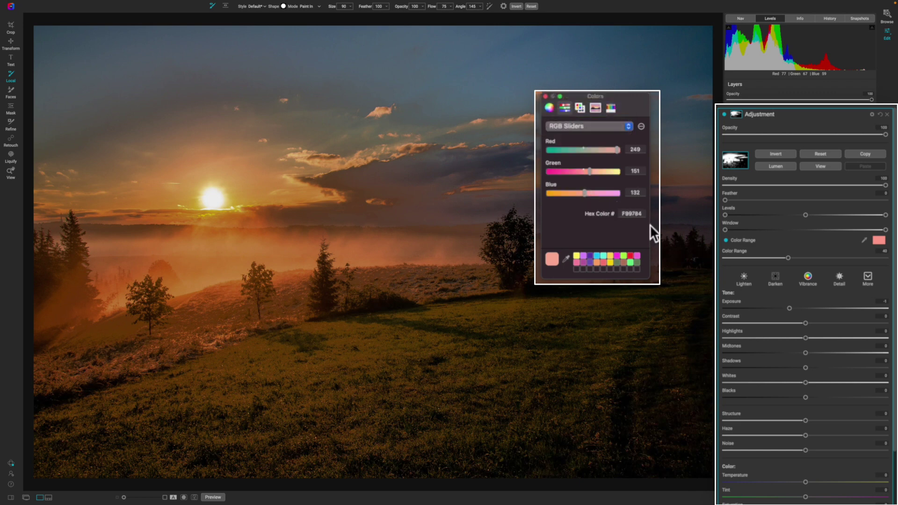
click(549, 108)
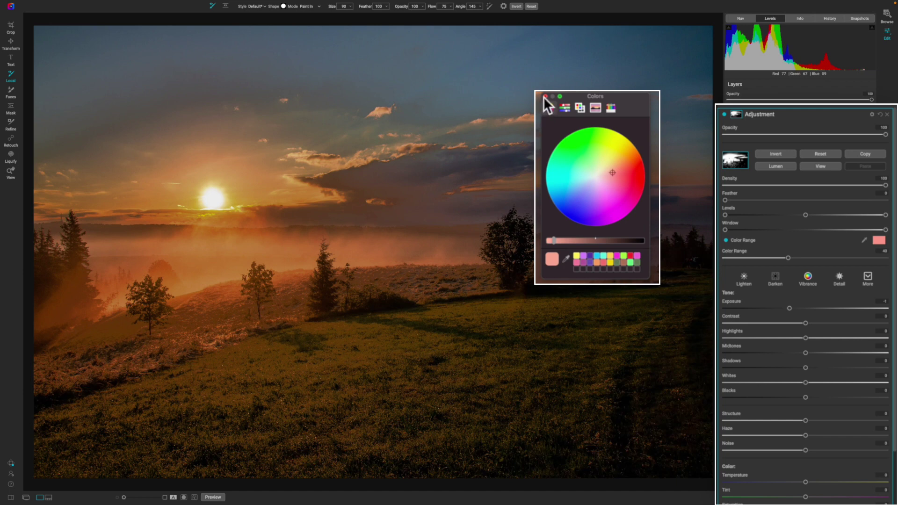
click(544, 96)
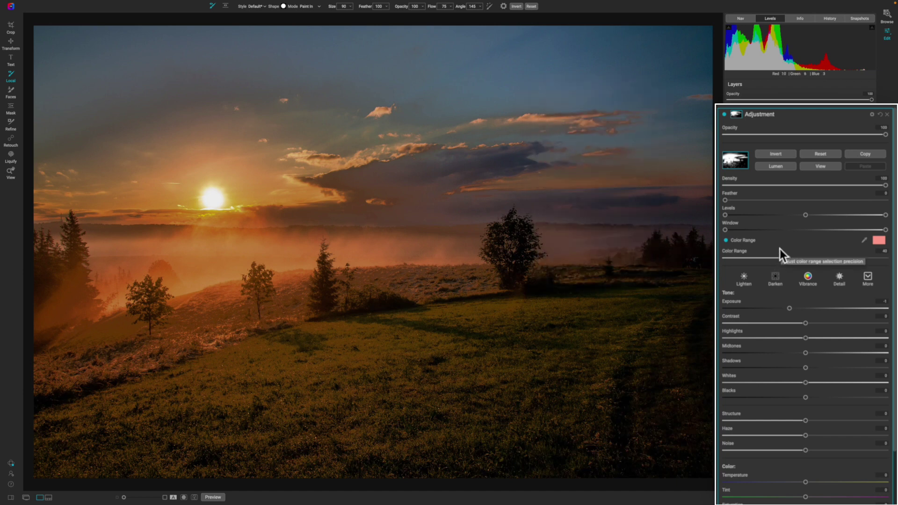
Sample the orange mist below the sun as the mask's Color Range color
click(863, 240)
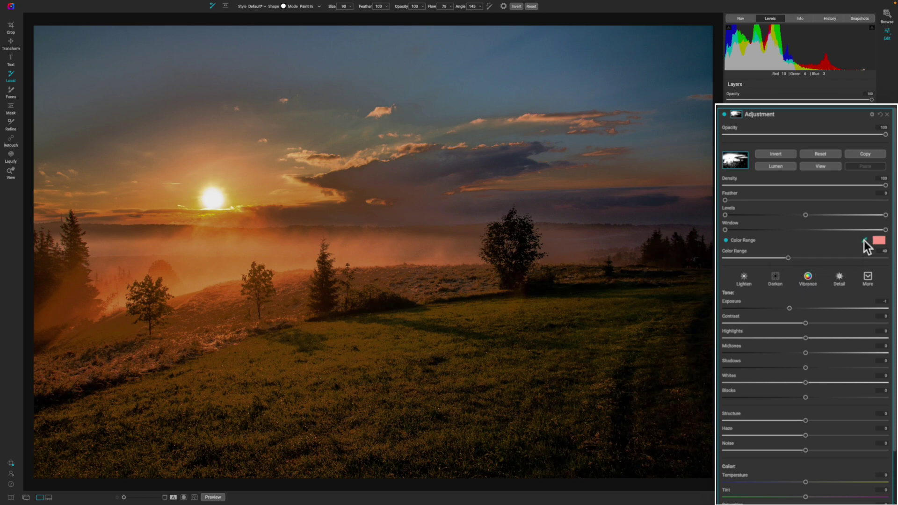
click(219, 261)
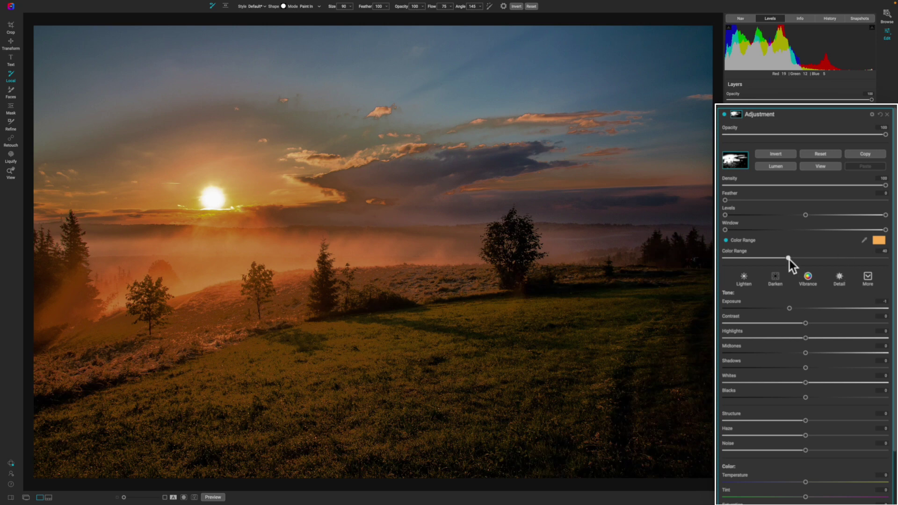
Test the Color Range precision at 25 and 59 with the mask displayed, and reset it to its default
mouse_move(789, 260)
mouse_down()
mouse_move(756, 258)
mouse_move(825, 260)
mouse_up()
key(ctrl+m)
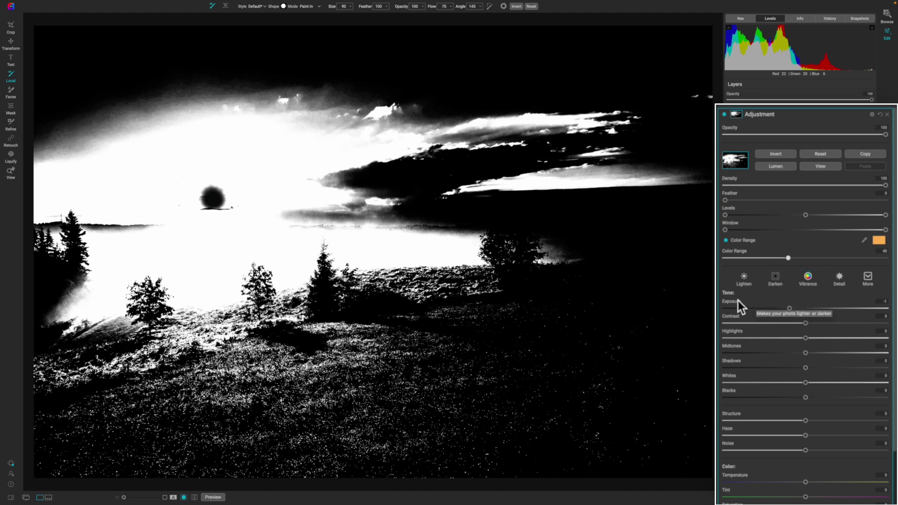
drag(788, 260, 764, 263)
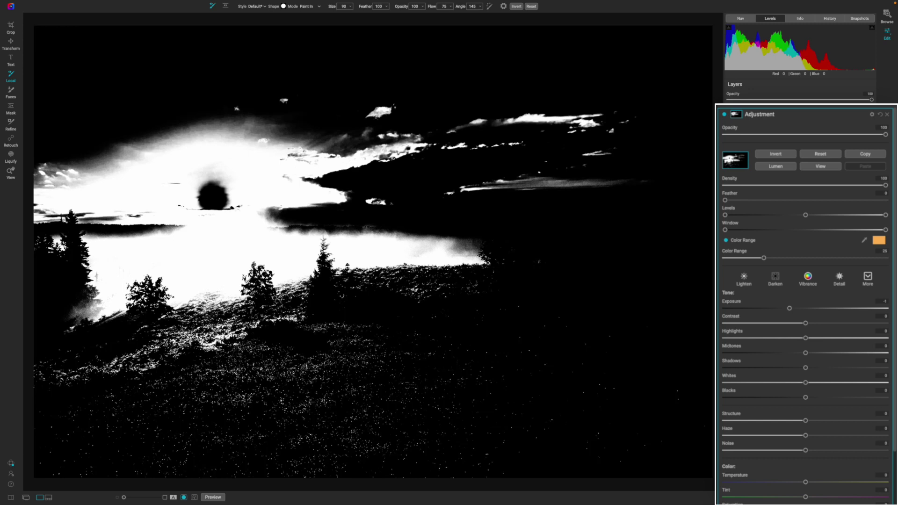
drag(764, 258, 818, 261)
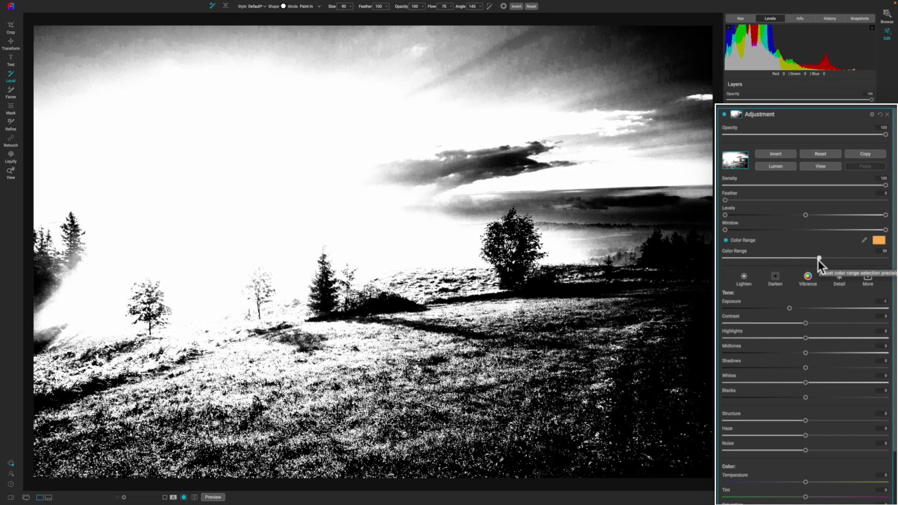
double_click(818, 260)
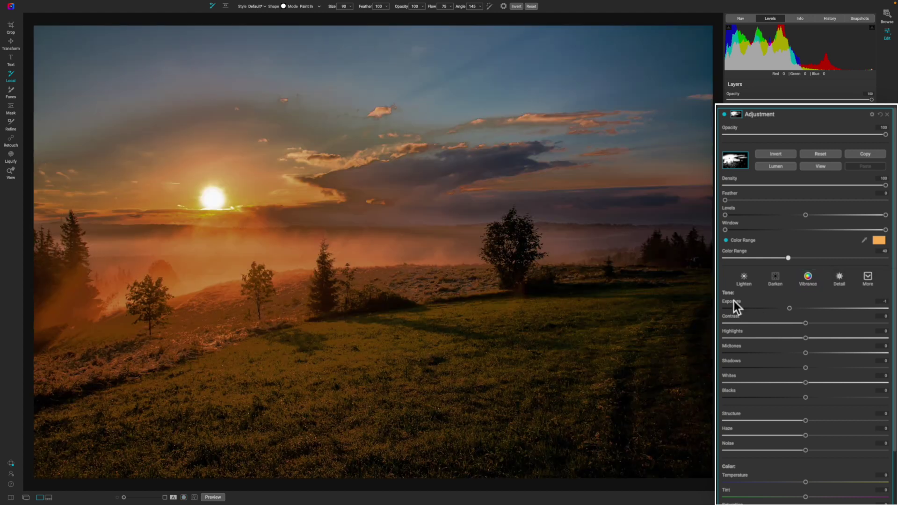
Reset the adjustment's Exposure and widen the mask's Color Range to about 55 while checking the black-and-white mask view
double_click(734, 301)
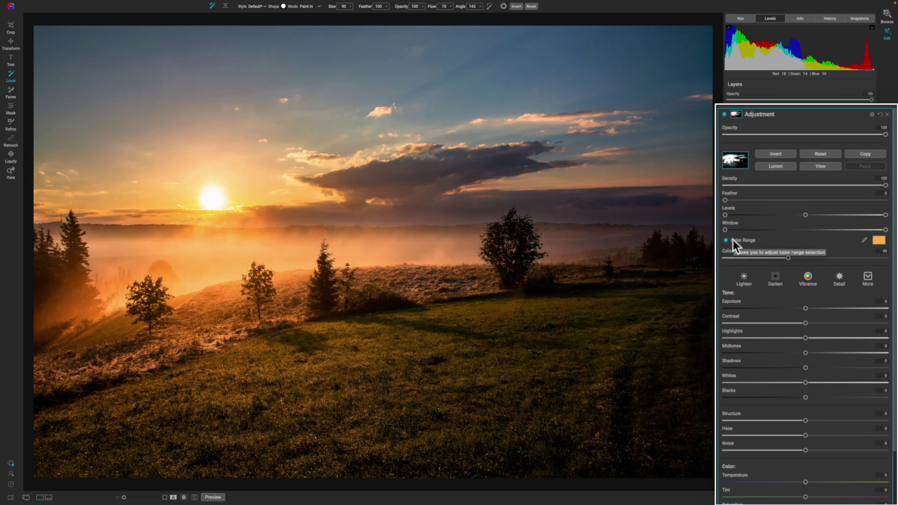
key(ctrl+m)
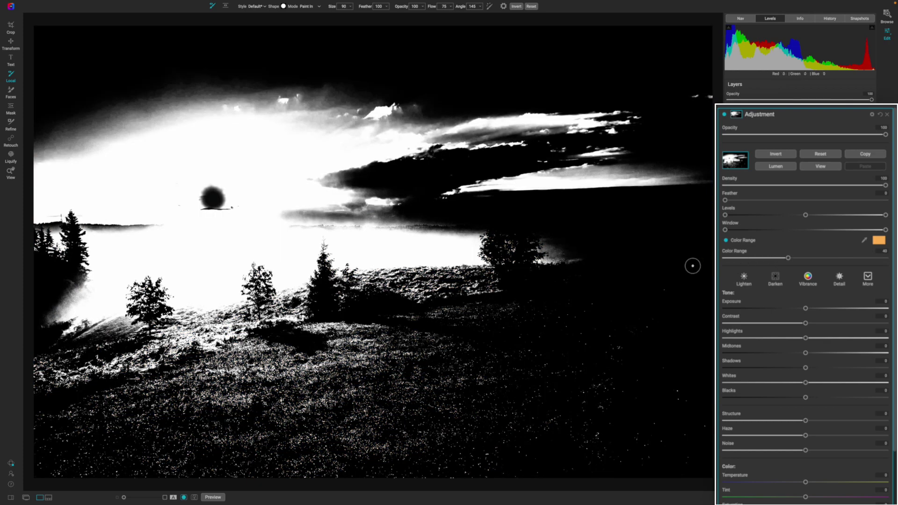
key(ctrl+m)
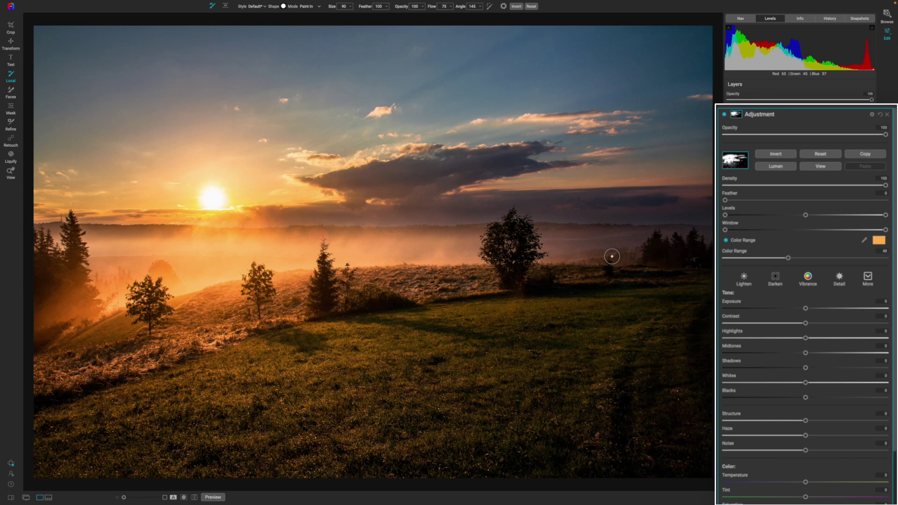
key(ctrl+m)
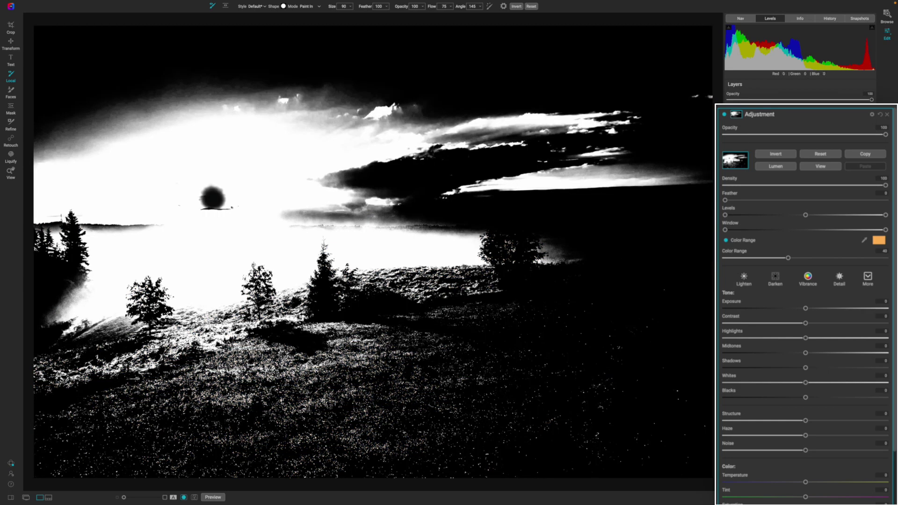
drag(788, 258, 812, 258)
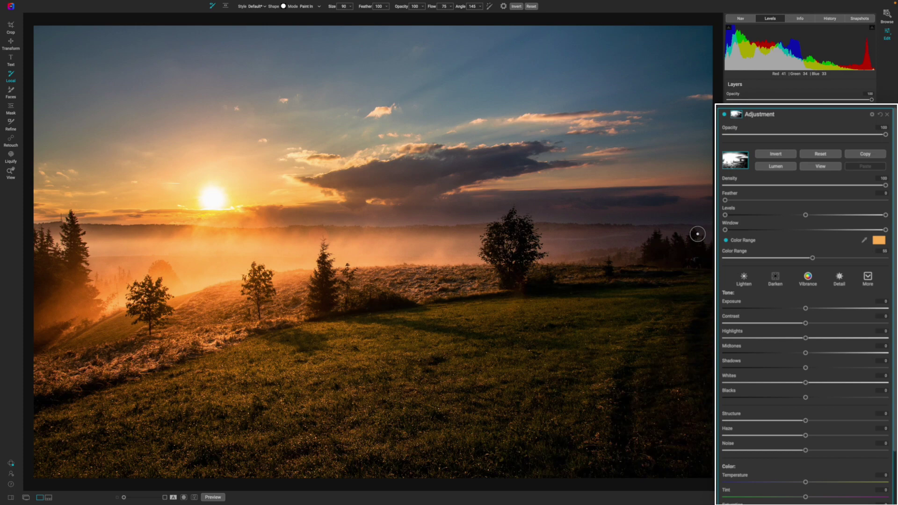
Inspect the widened mask in mask view and soften its edges with a Feather of 6
key(ctrl+m)
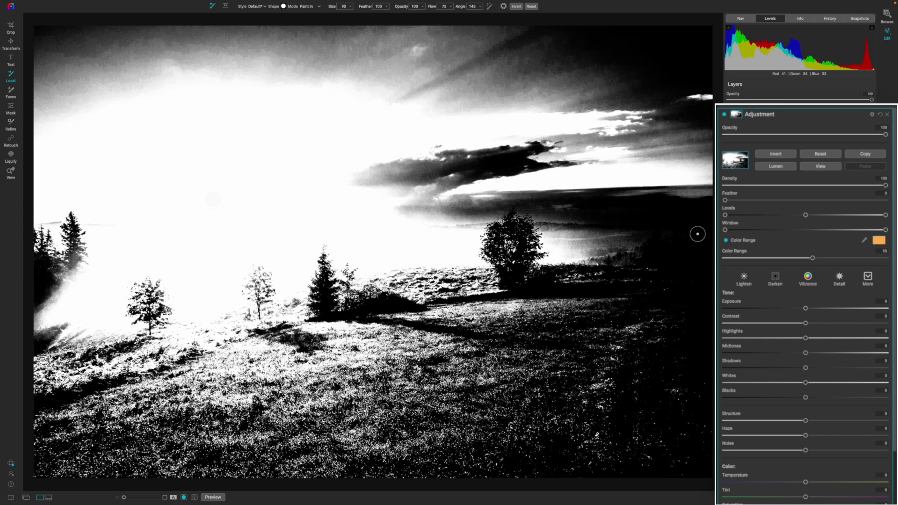
key(ctrl+m)
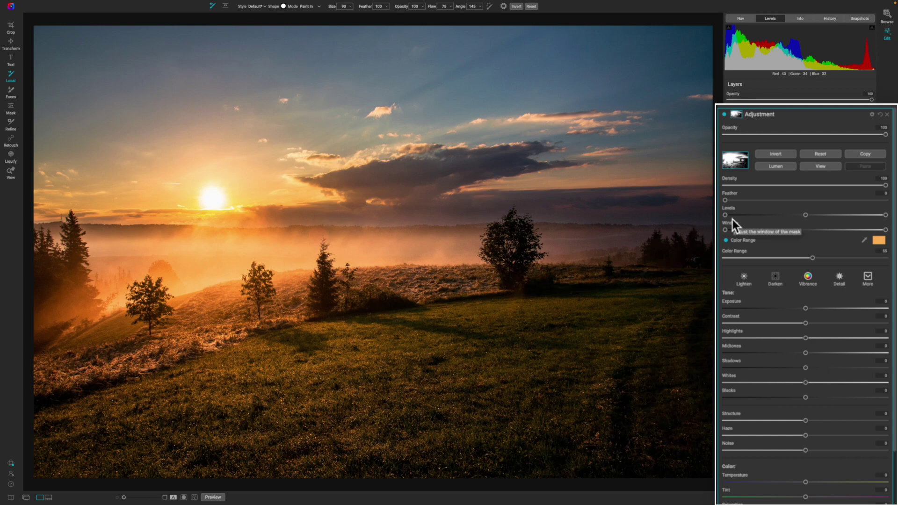
key(ctrl+m)
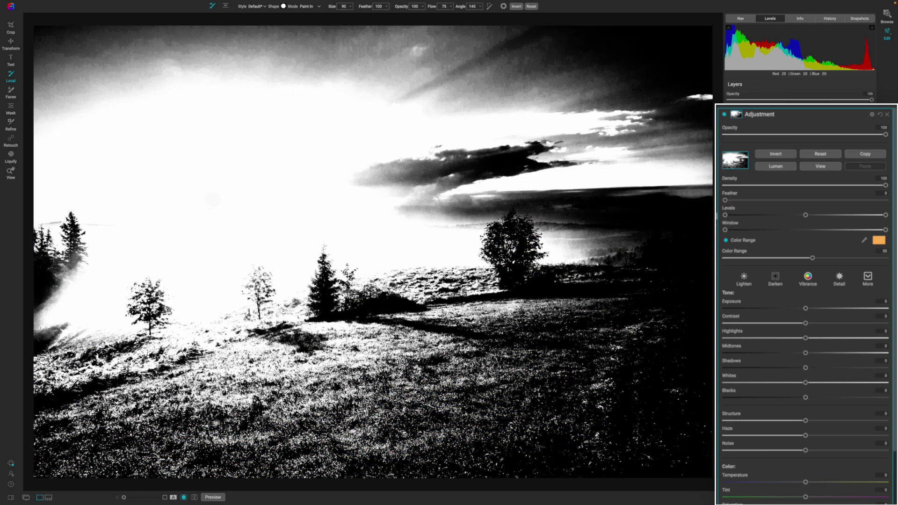
drag(725, 200, 731, 200)
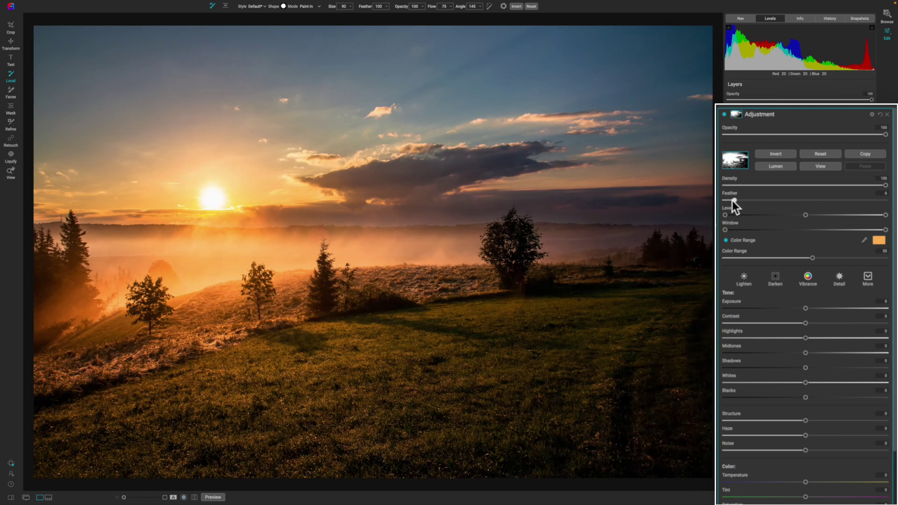
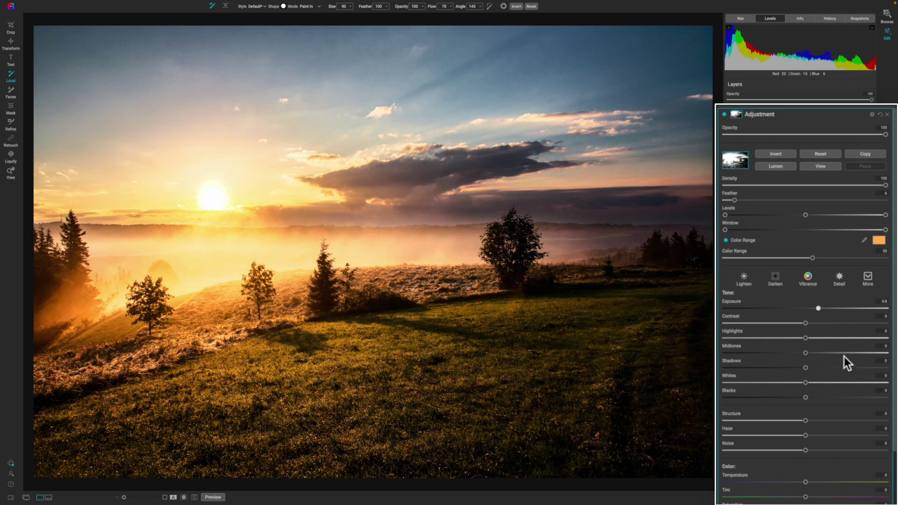
Warm the masked orange tones by setting the adjustment's color Temperature to 7
scroll(844, 356, down, 2)
scroll(839, 386, down, 3)
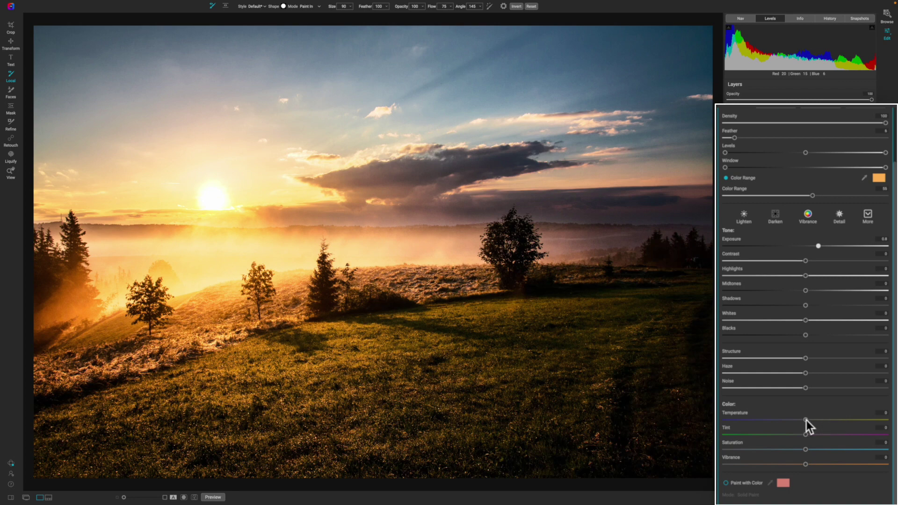
drag(806, 420, 811, 420)
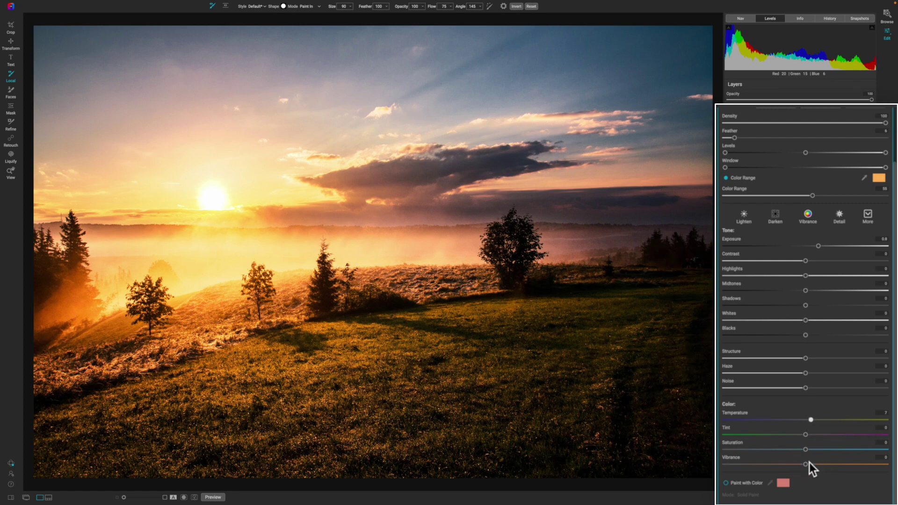
Boost the masked tones with Vibrance 17 and Saturation about 7, and compare the photo with and without the adjustment
mouse_move(806, 465)
mouse_down()
mouse_move(820, 466)
mouse_move(810, 450)
mouse_up()
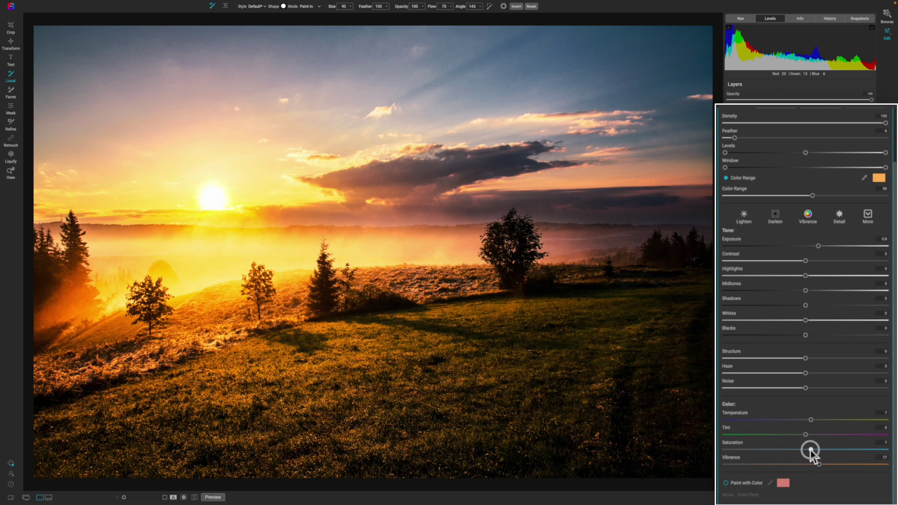
scroll(805, 280, up, 3)
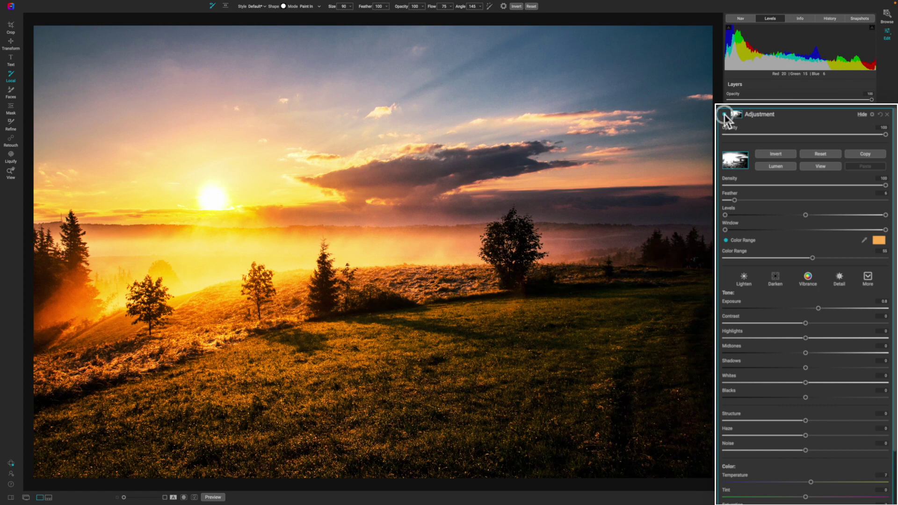
click(725, 114)
click(724, 114)
Set the mask's Feather to 3, test a brush stroke along the dark right end of the horizon in mask view, and enlarge the brush
drag(733, 200, 730, 202)
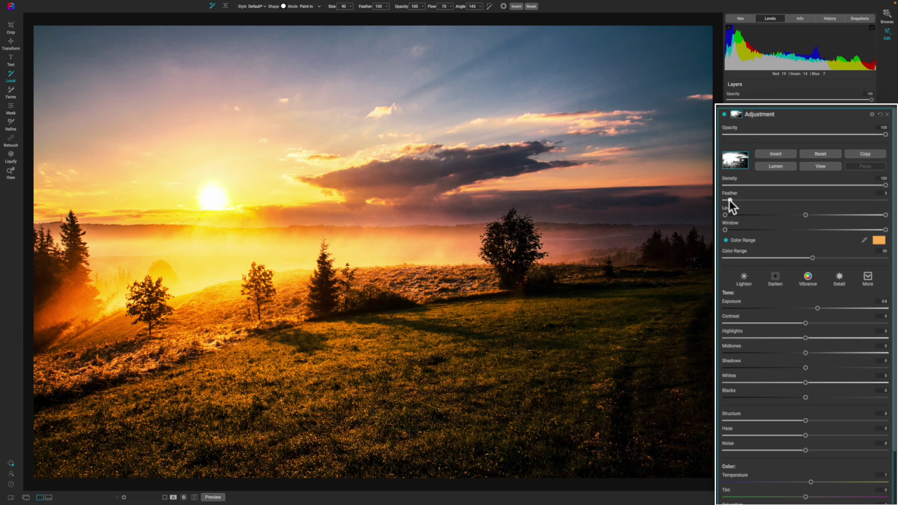
key(o)
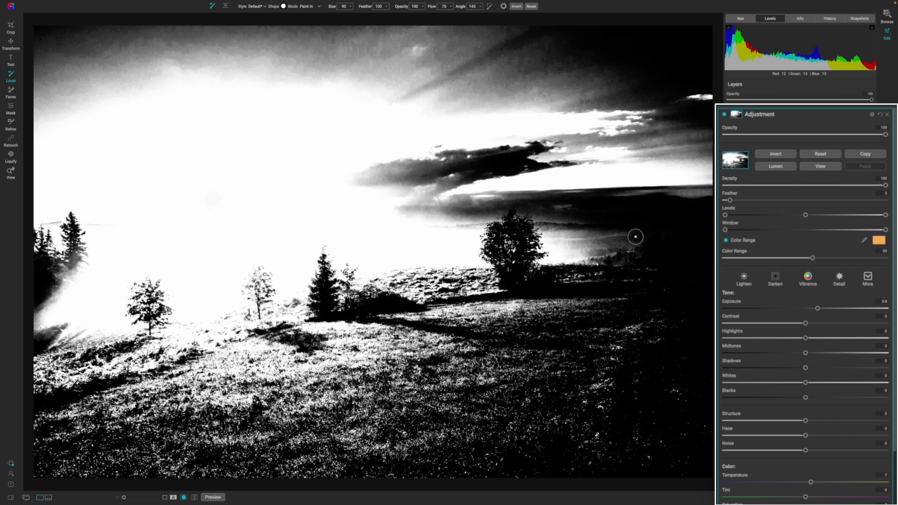
drag(635, 237, 700, 238)
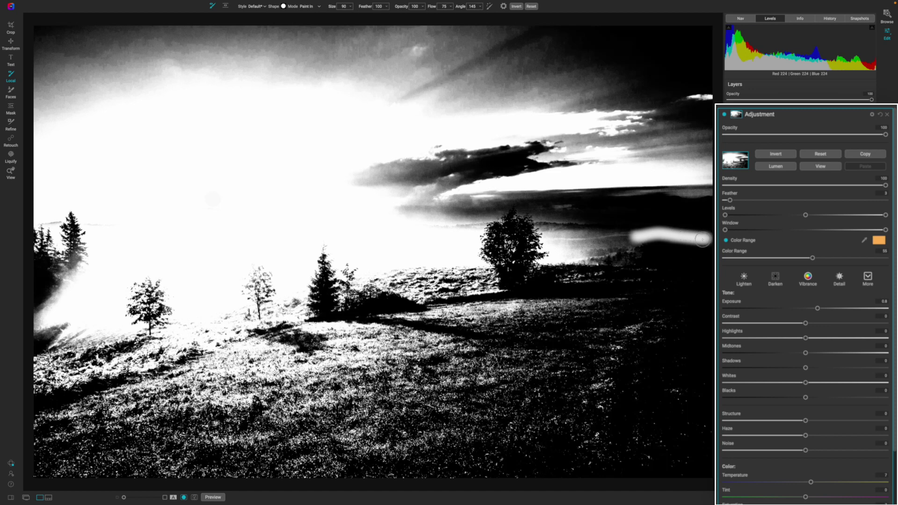
key(ctrl+m)
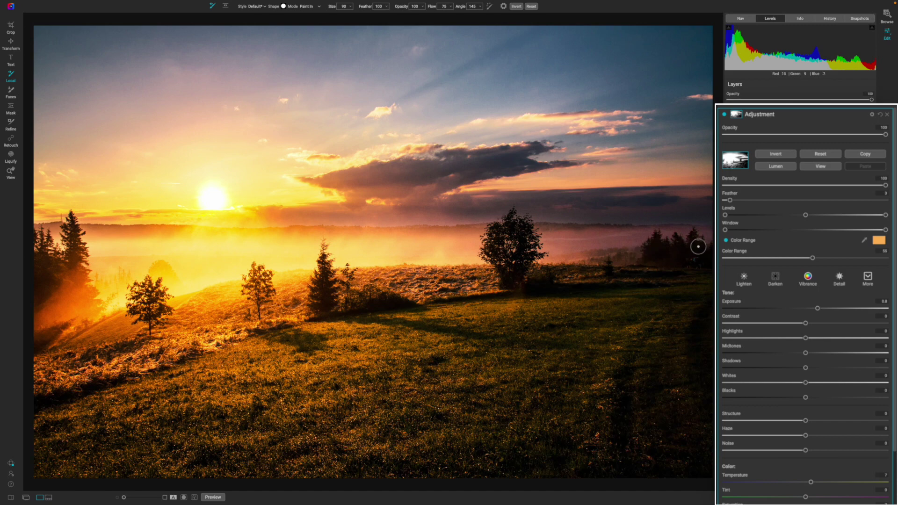
key(bracketright)
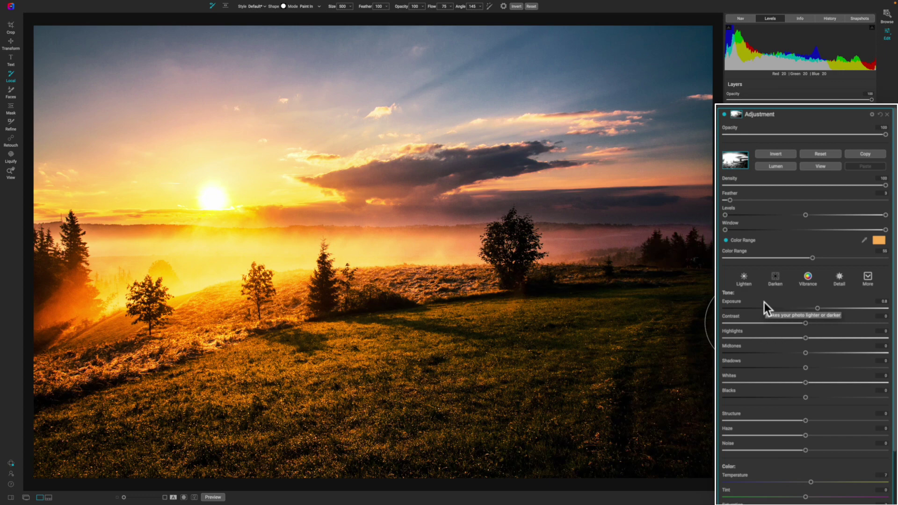
Rename the adjustment "Sunlight" and add a new local adjustment above it
double_click(769, 114)
text(Sun)
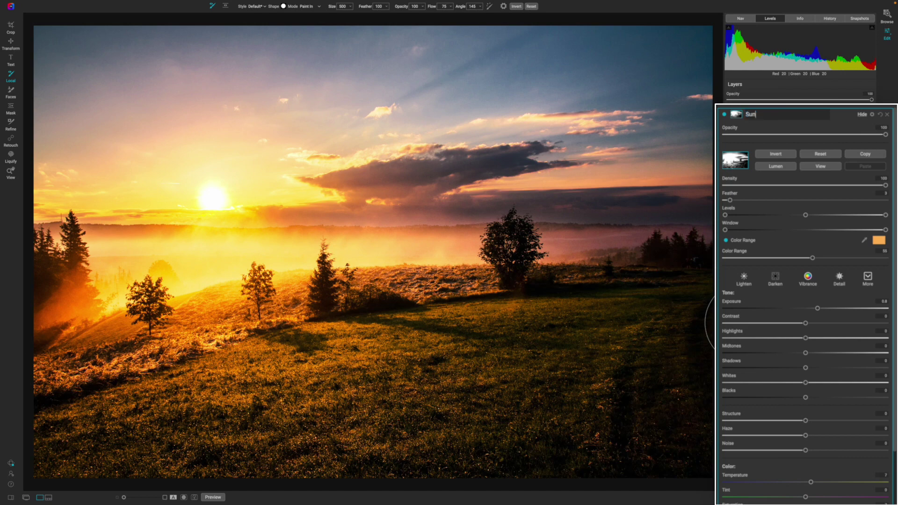
text(light)
key(Return)
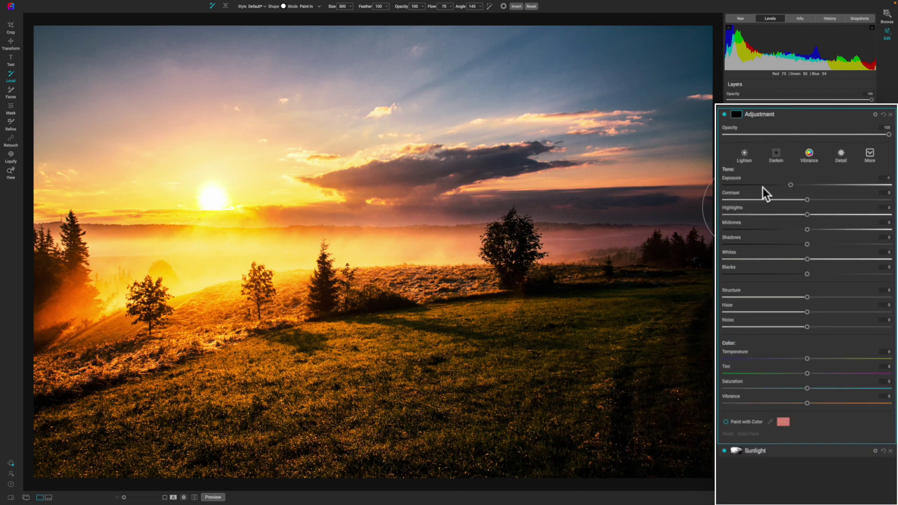
Open the new adjustment's mask options and try Color Range on the blank mask, leaving it off
click(733, 115)
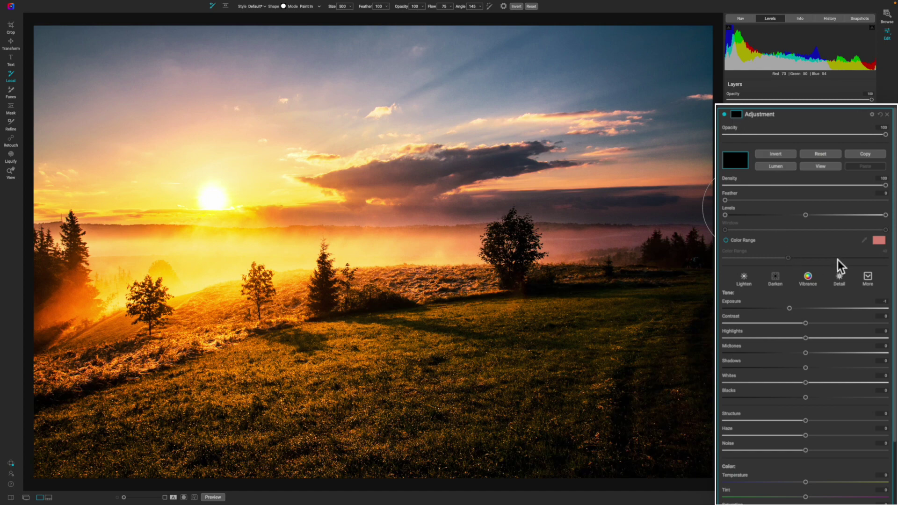
click(726, 240)
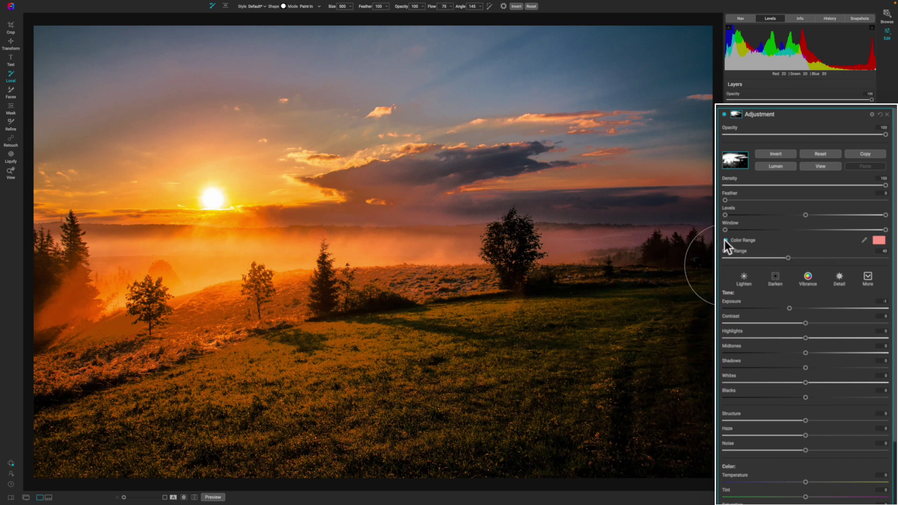
click(725, 241)
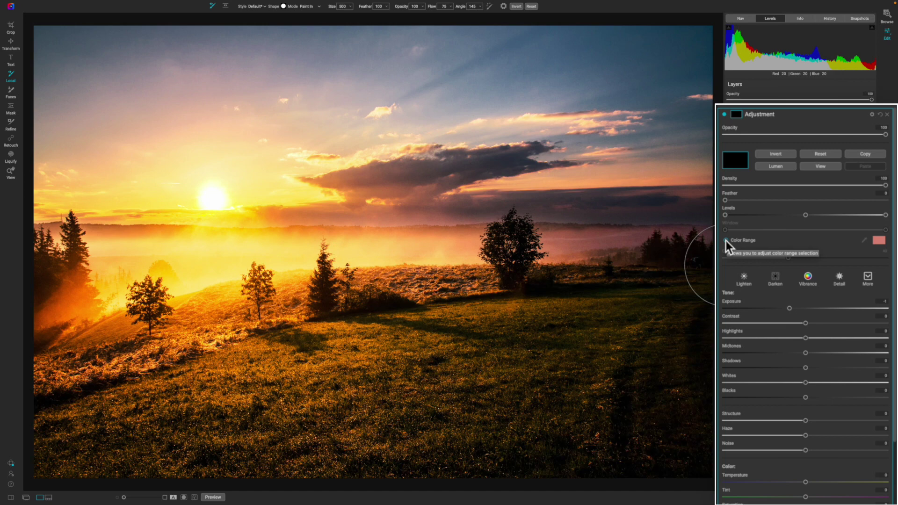
Switch from the brush to the adjustable gradient, try the Vignette preset, and set the gradient's shape to Edges
click(225, 6)
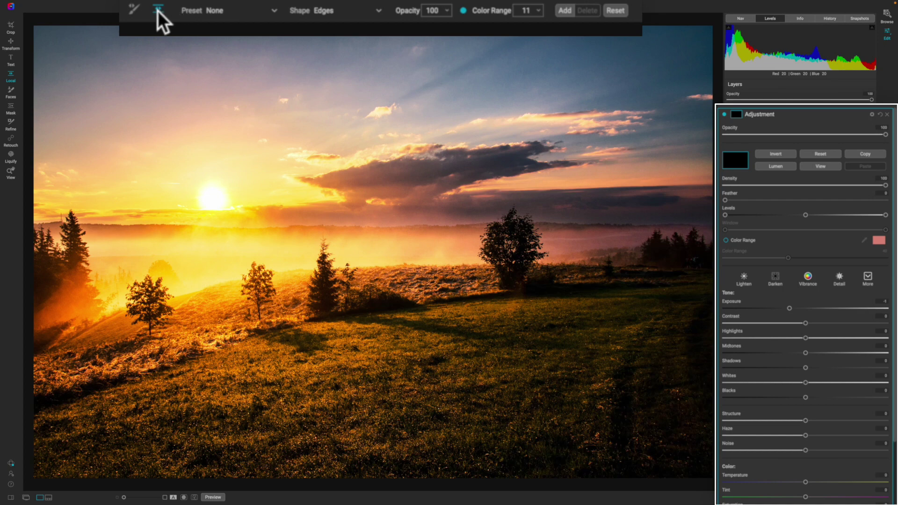
click(253, 11)
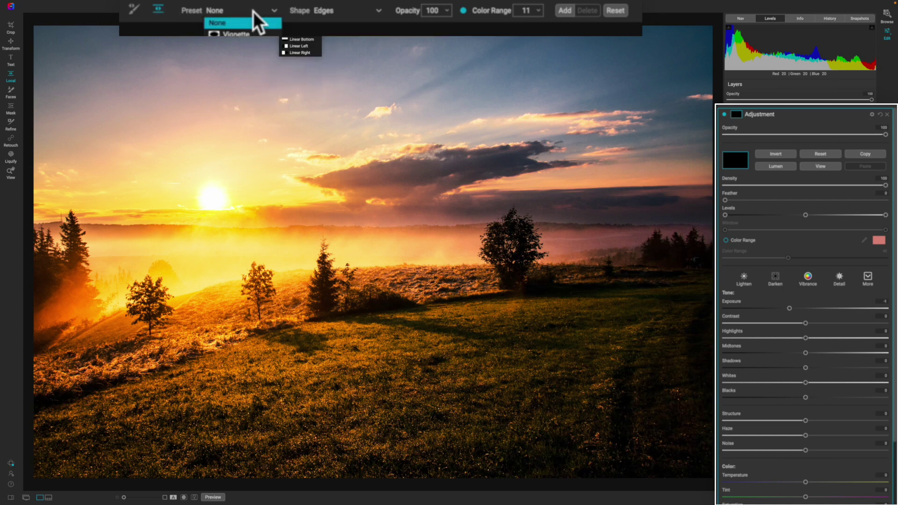
click(259, 34)
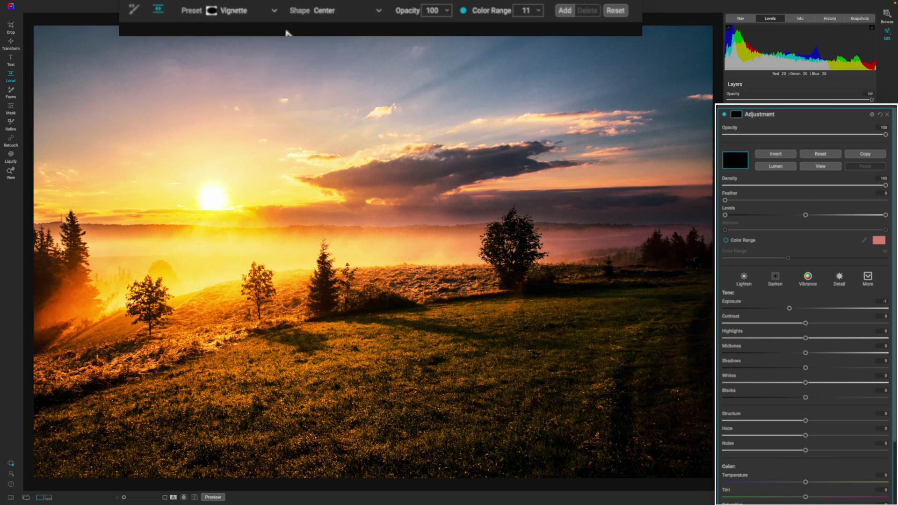
click(330, 10)
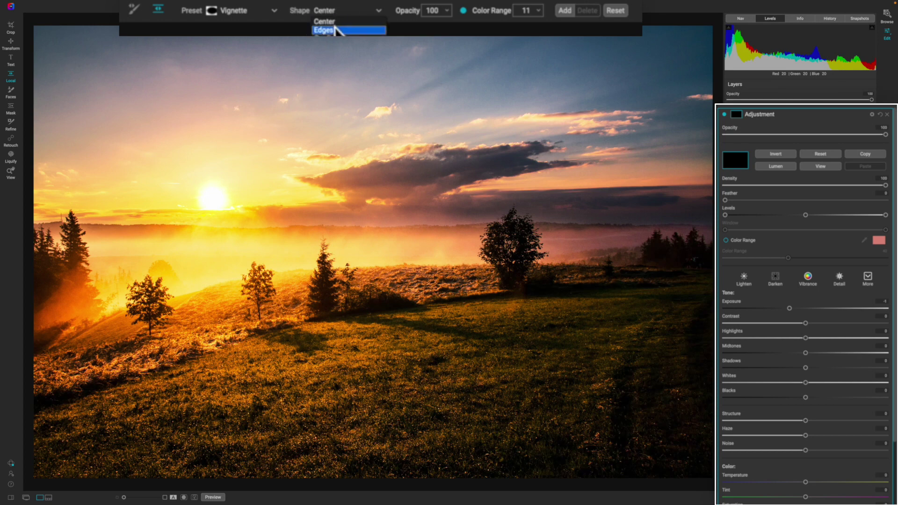
click(334, 30)
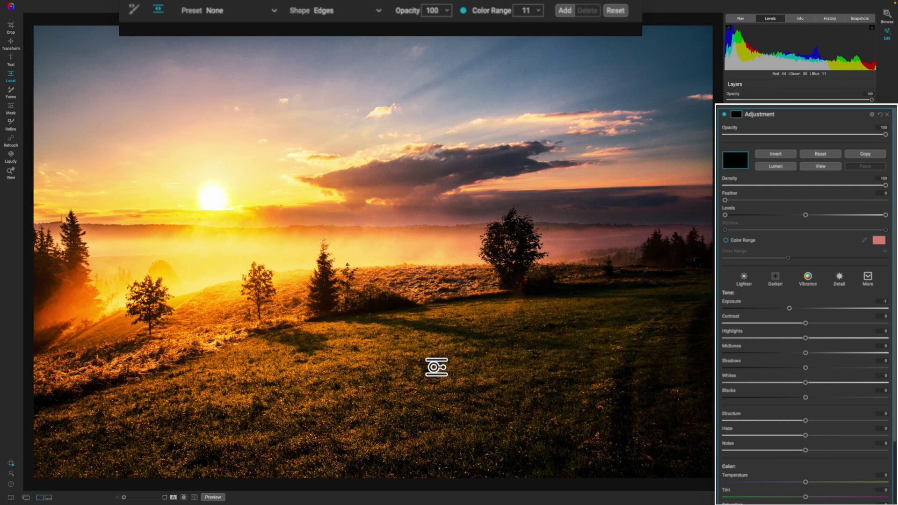
Place an elliptical gradient on the foreground grass, flatten it, and tilt it to follow the slope of the field
click(436, 367)
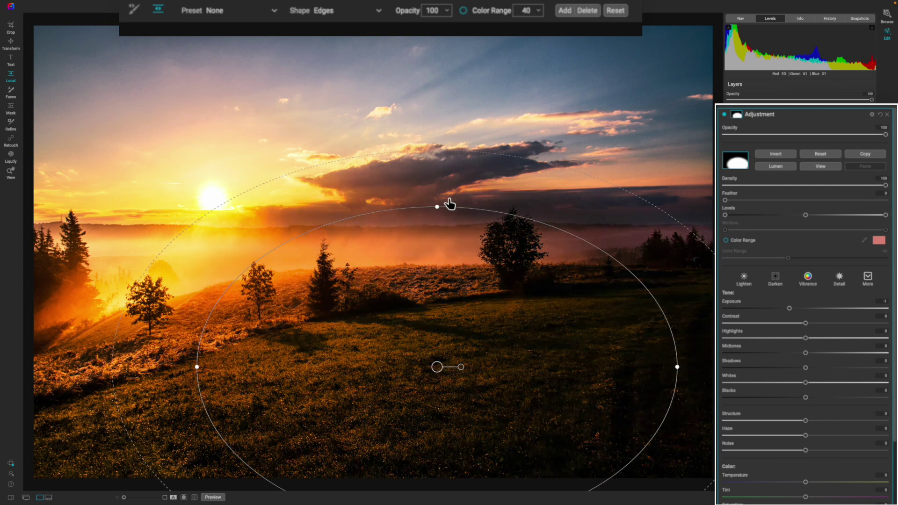
drag(437, 206, 443, 316)
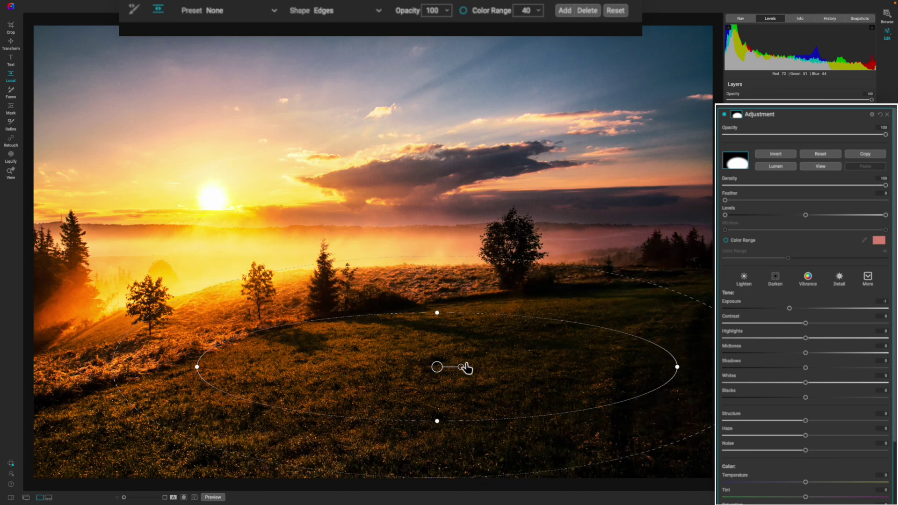
drag(465, 361, 445, 376)
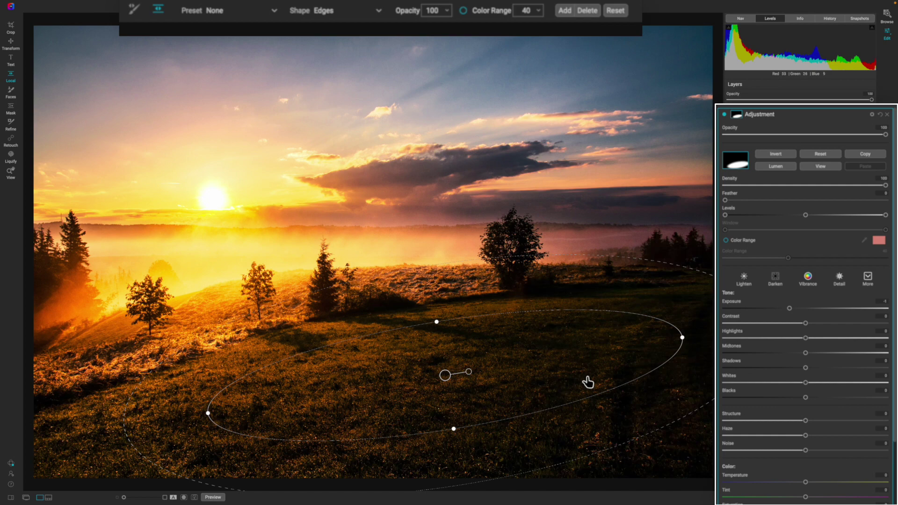
Enable Color Range for the gradient and set it to 49 while checking the mask view
key(ctrl+m)
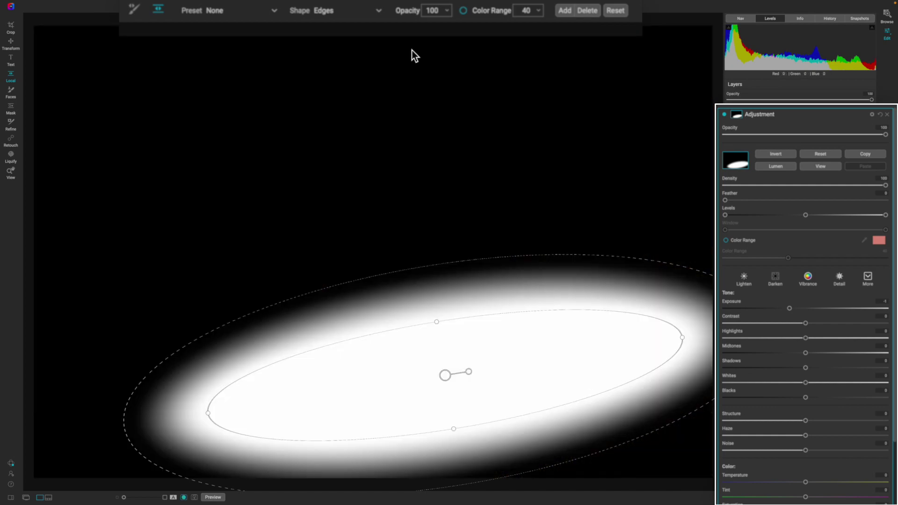
click(463, 10)
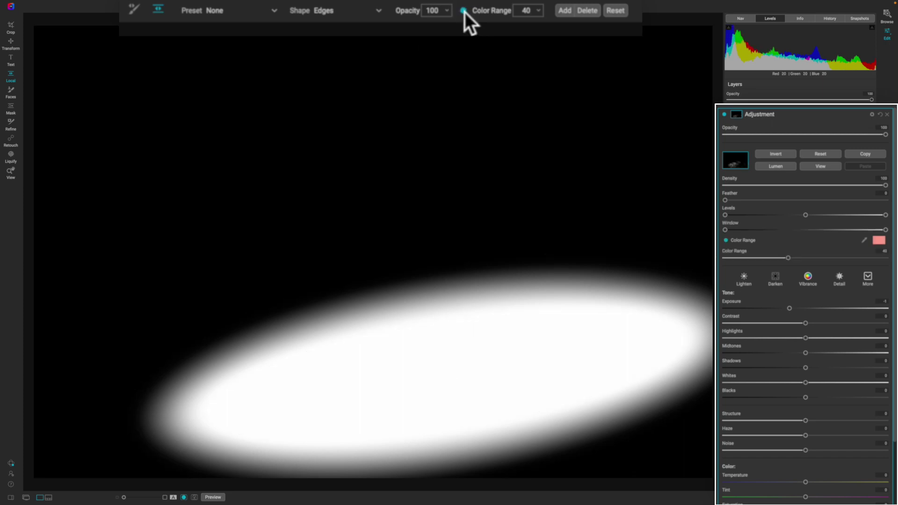
mouse_move(503, 22)
mouse_down()
mouse_move(496, 23)
mouse_move(513, 22)
mouse_up()
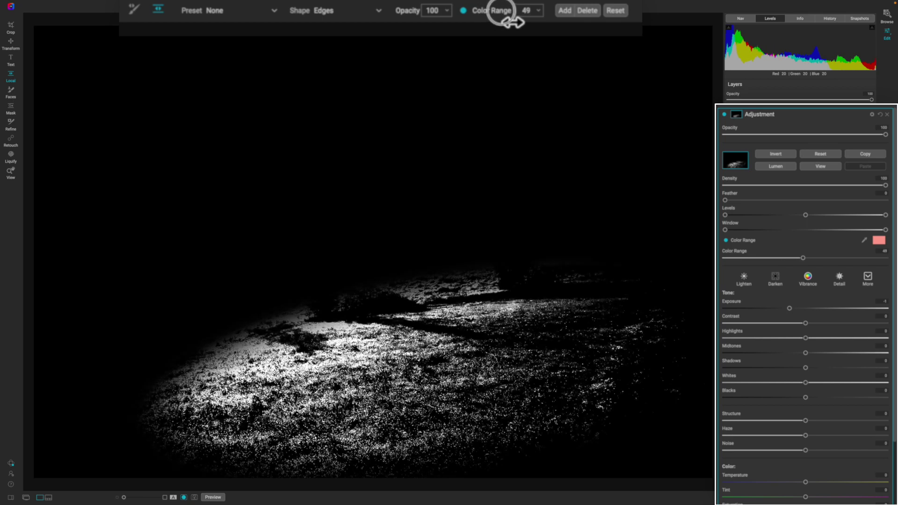
drag(513, 22, 513, 22)
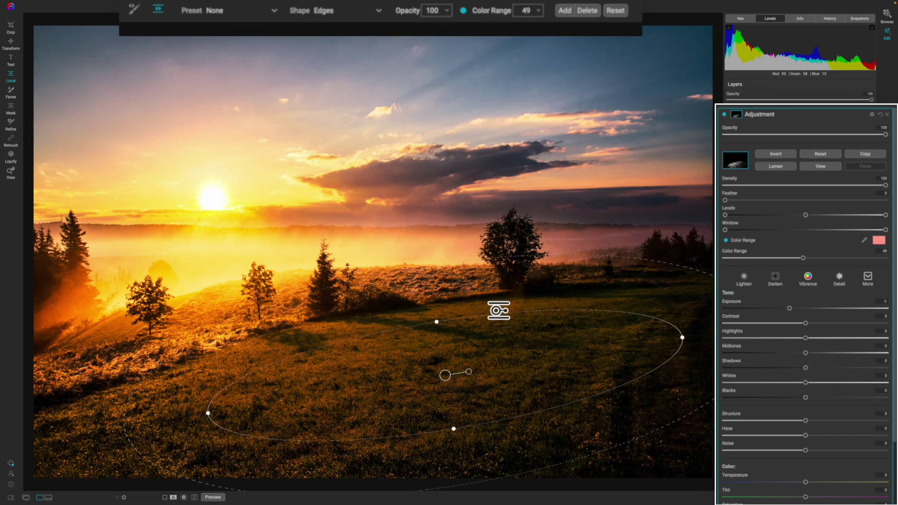
Raise the adjustment's Exposure to about 0.6 and move the gradient onto the dark green grass at the photo's right side
drag(789, 310, 818, 317)
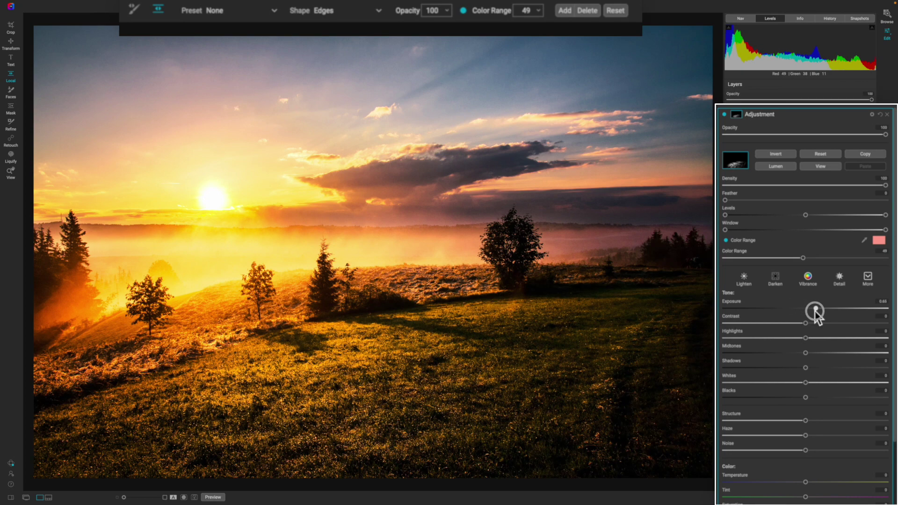
mouse_move(435, 364)
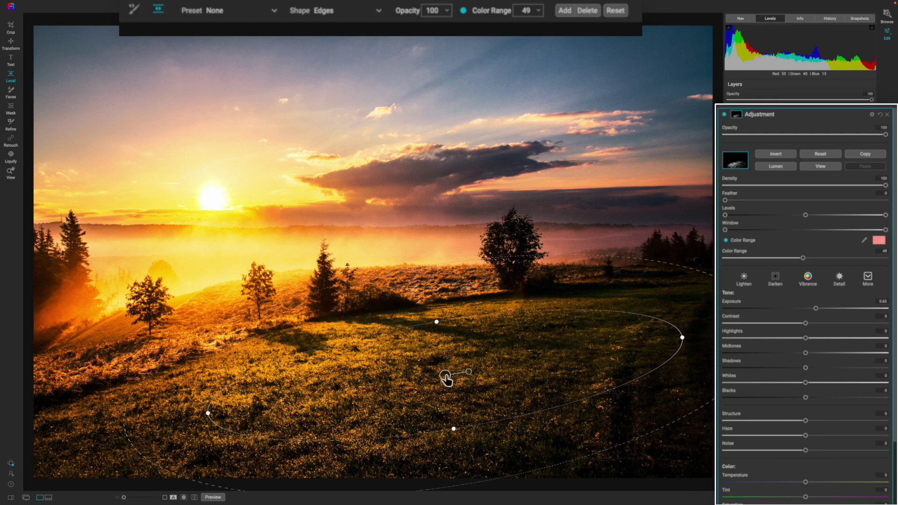
drag(447, 376, 572, 344)
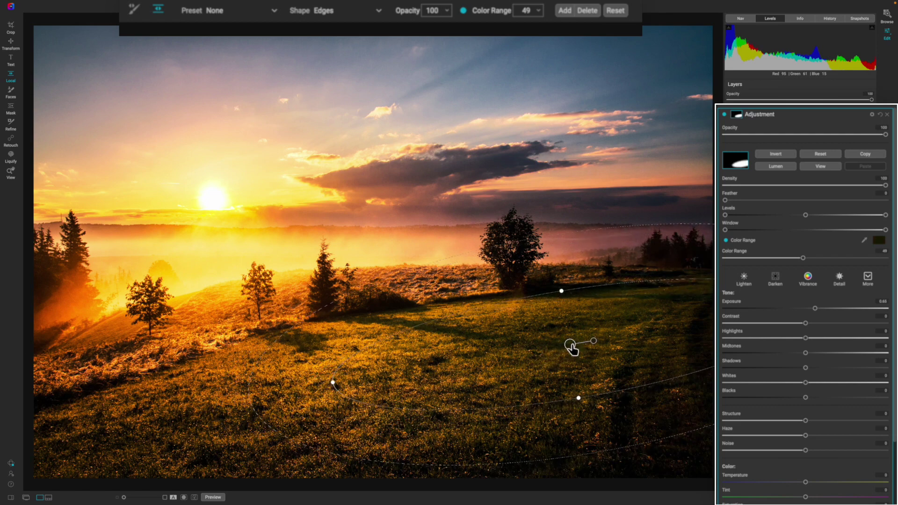
Compare the gradient mask with and without Color Range in mask view, and narrow the range to 17
key(ctrl+m)
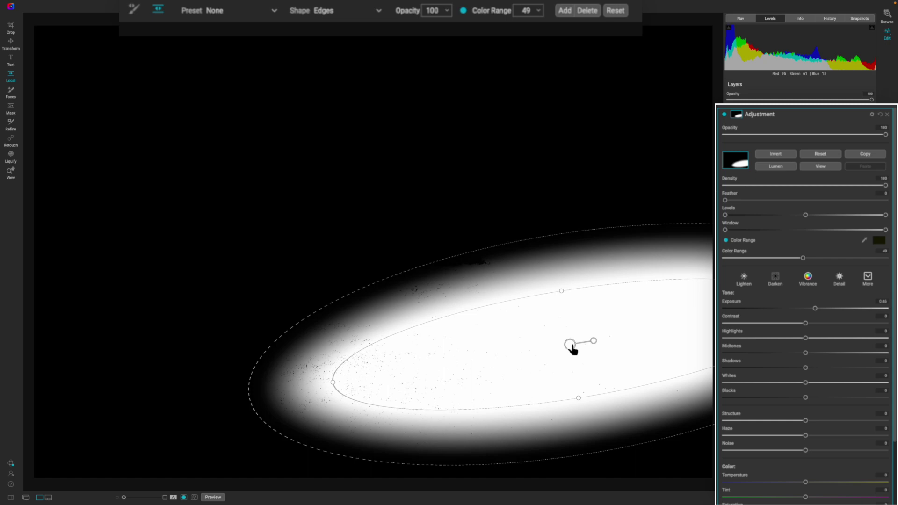
key(ctrl+m)
key(ctrl+m)
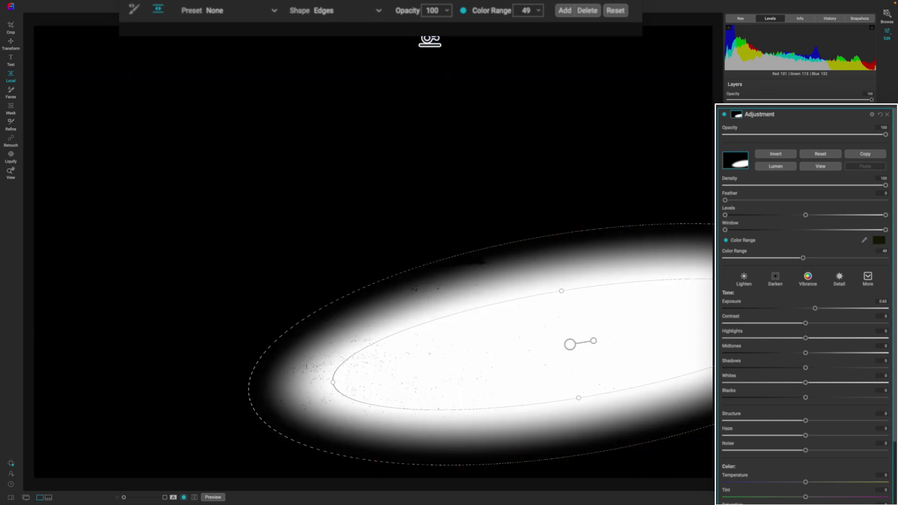
click(463, 10)
click(463, 11)
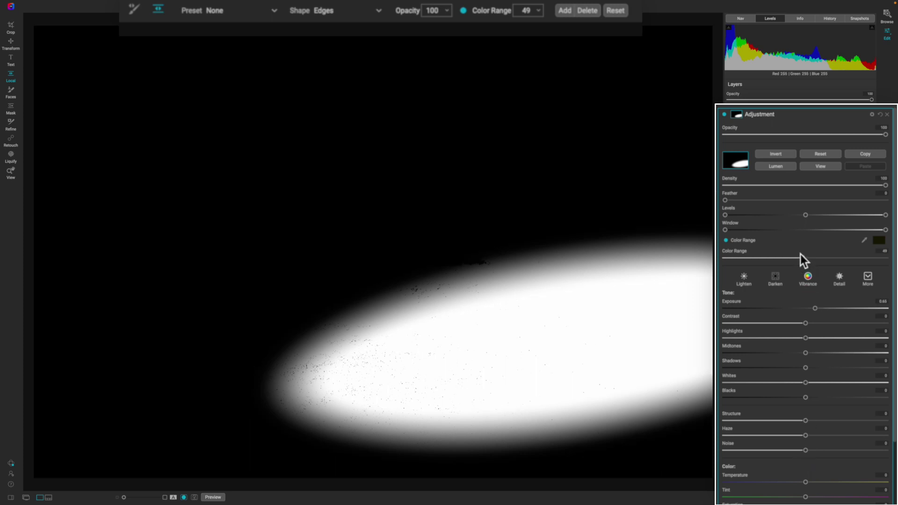
drag(800, 255, 751, 261)
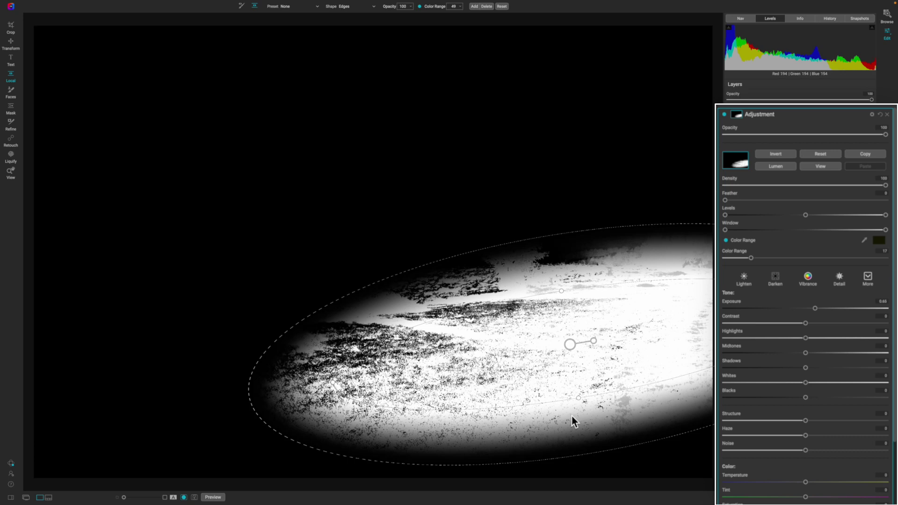
Narrow the gradient mask's Color Range to 13 and raise Exposure to about 2, checking the result in photo and mask views
key(ctrl+m)
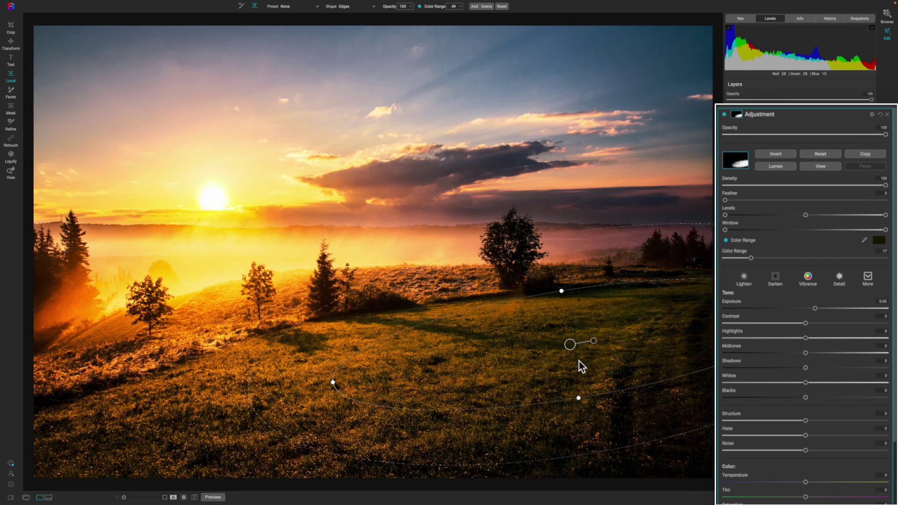
drag(752, 257, 742, 258)
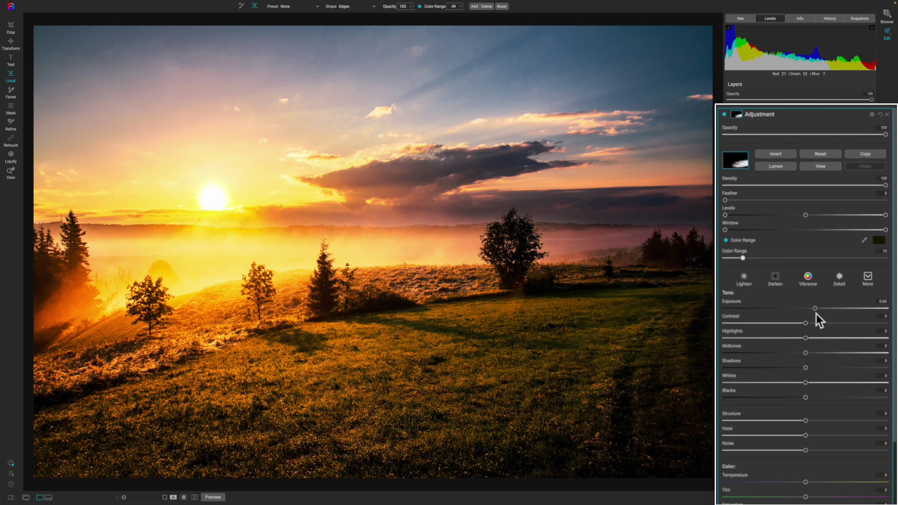
drag(815, 308, 837, 310)
key(ctrl+m)
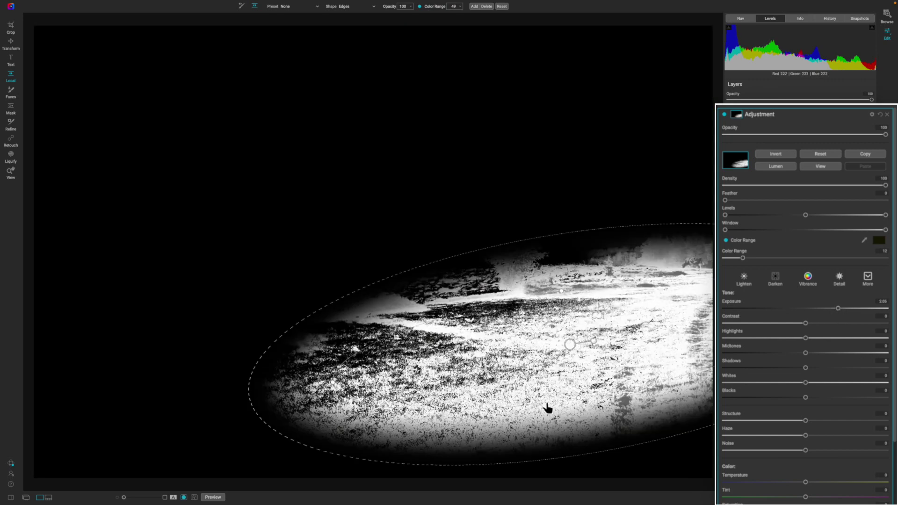
key(ctrl+m)
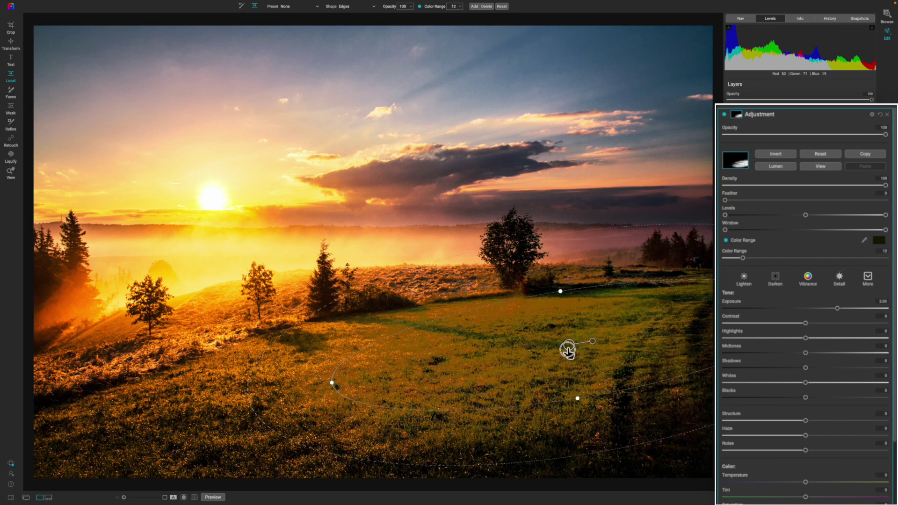
Nudge the gradient over the grass, then set its mask to Feather 11 and Color Range 13, and its Exposure to about 1.6
drag(569, 349, 568, 349)
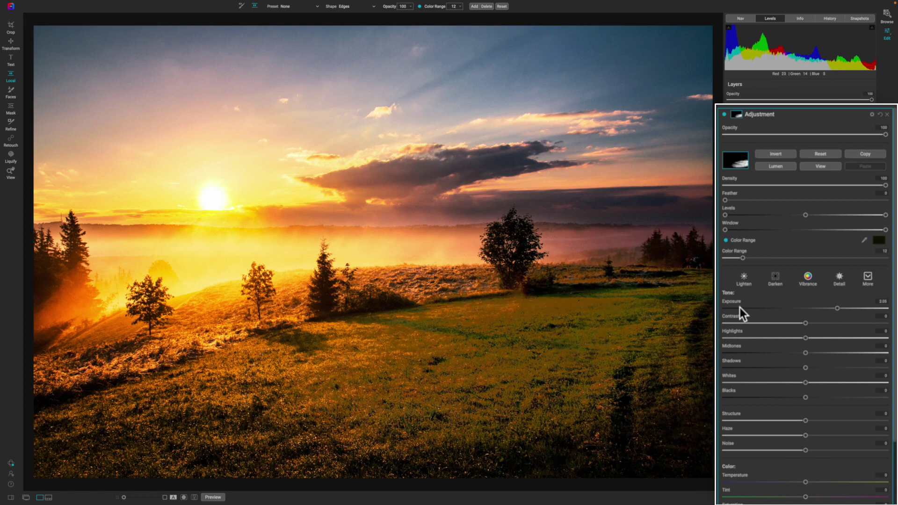
scroll(806, 489, down, 2)
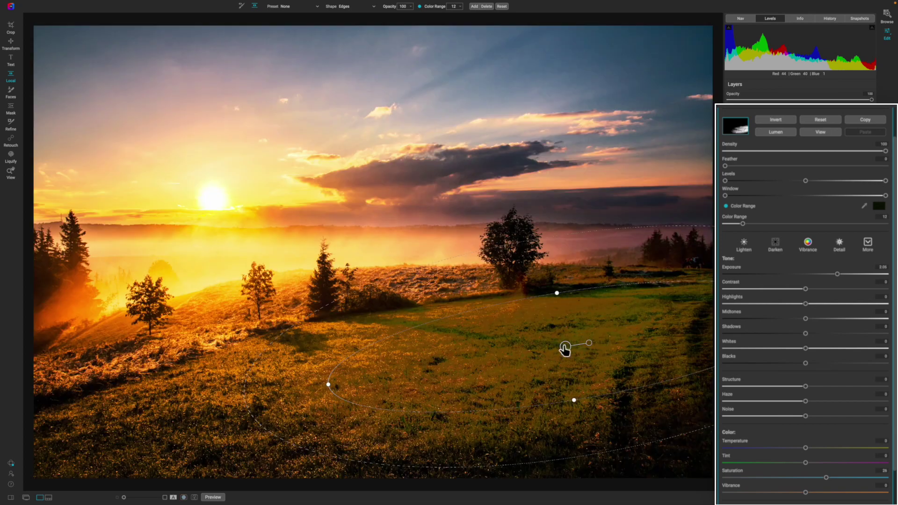
drag(743, 224, 726, 224)
drag(837, 274, 827, 274)
drag(724, 166, 743, 165)
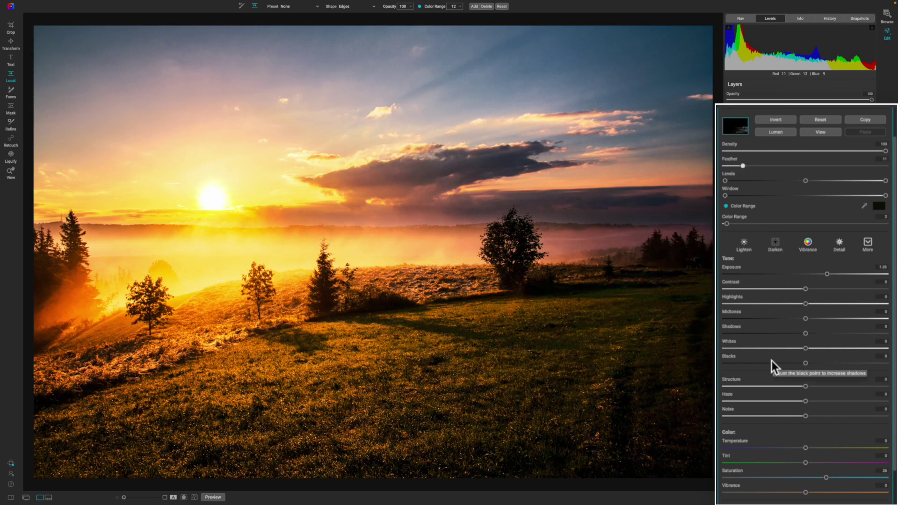
drag(827, 274, 831, 274)
drag(727, 224, 744, 224)
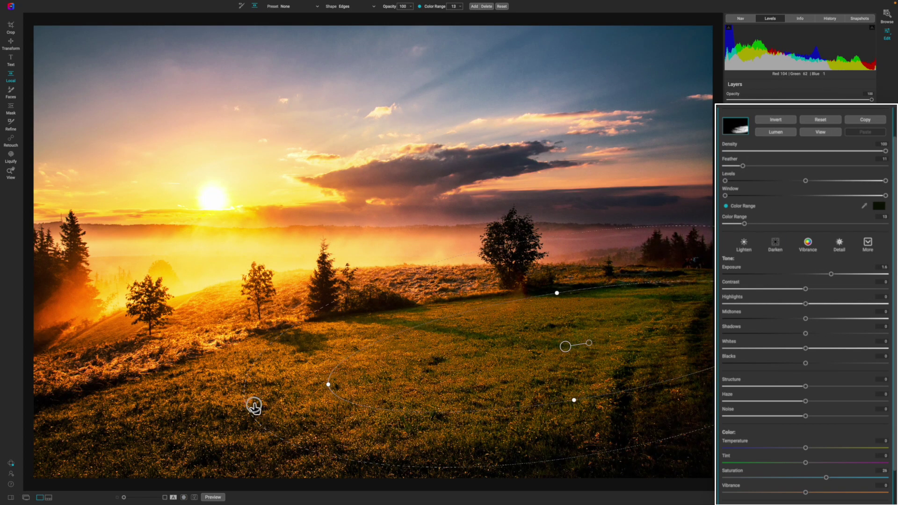
Widen the gradient and move it over the foreground grass, set Color Range to 21 and Exposure to about 1.05, and check the mask
drag(253, 406, 196, 410)
drag(513, 366, 464, 394)
mouse_move(743, 224)
mouse_down()
mouse_move(790, 224)
mouse_move(758, 224)
mouse_up()
drag(831, 274, 822, 273)
scroll(722, 117, up, 1)
key(ctrl+m)
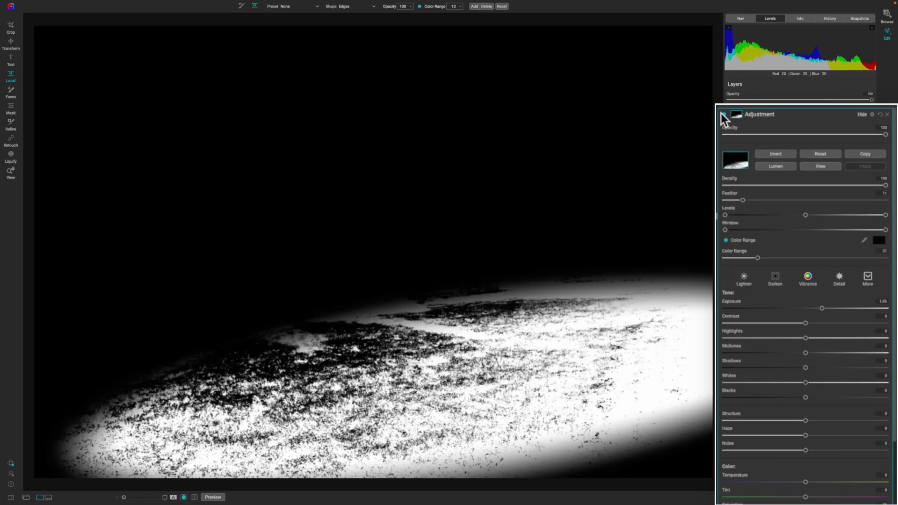
key(ctrl+m)
Compare the photo with the grass adjustment switched off and on, leaving it enabled
click(724, 115)
click(724, 114)
click(724, 115)
click(724, 115)
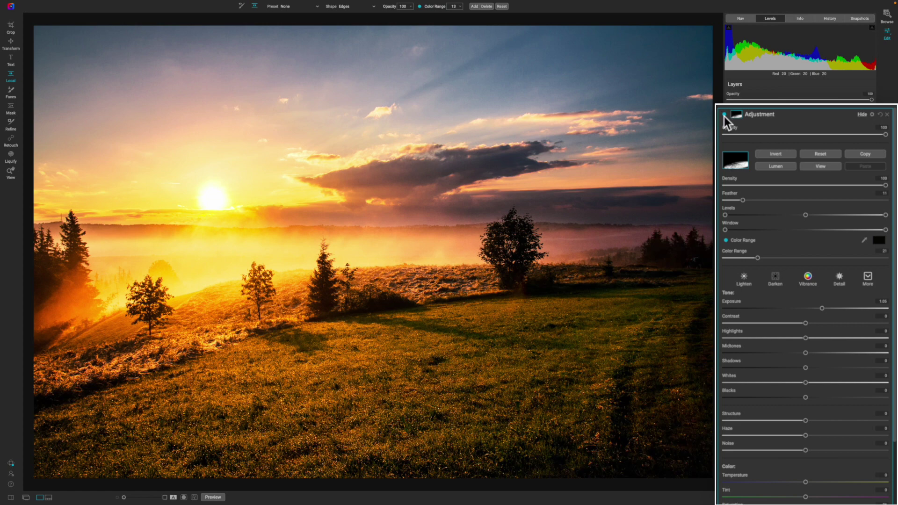
click(724, 115)
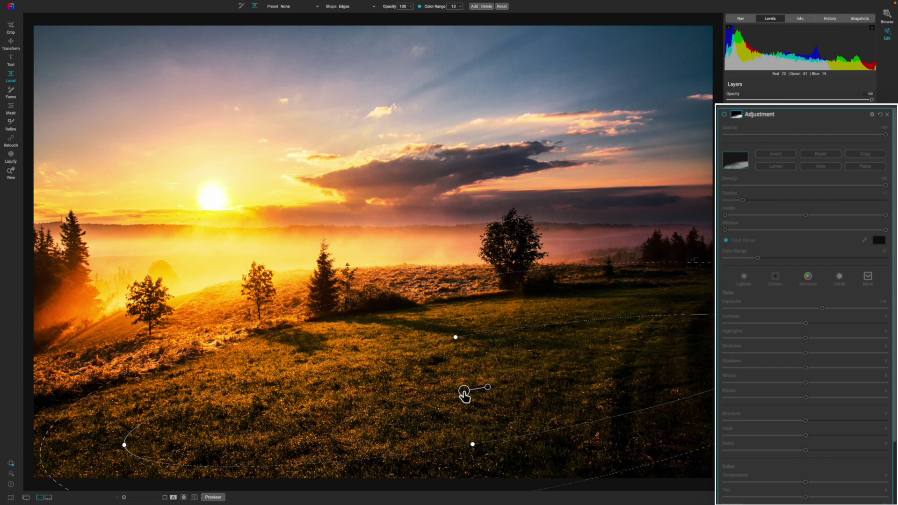
click(723, 114)
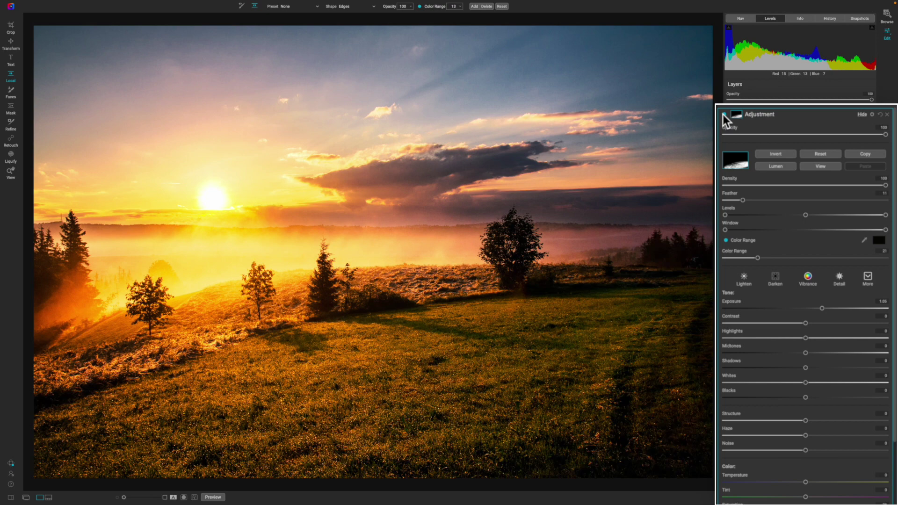
Add a new local adjustment, enable Color Range on its mask, and sample the blue of the upper sky
click(783, 114)
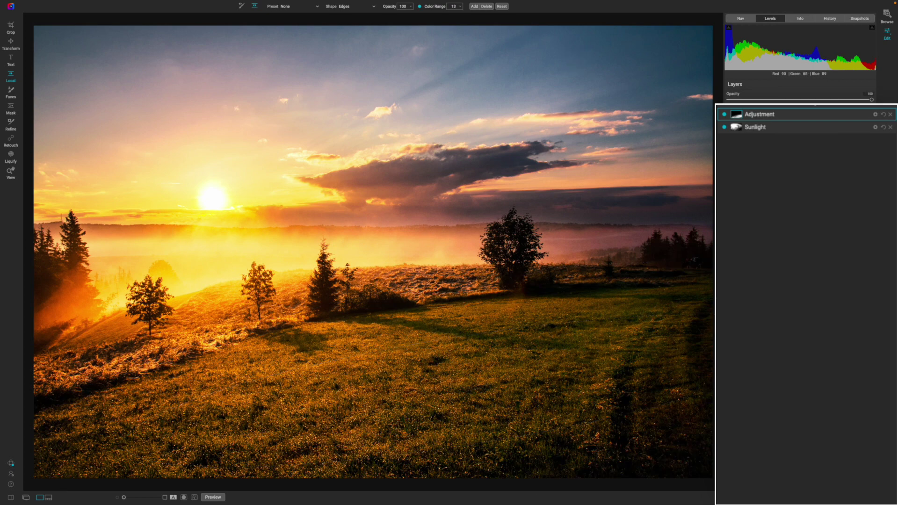
click(811, 108)
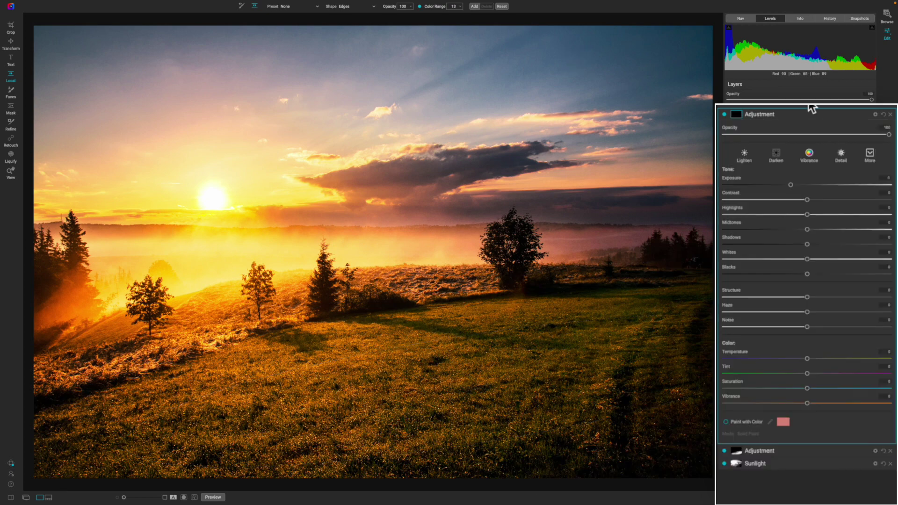
click(736, 115)
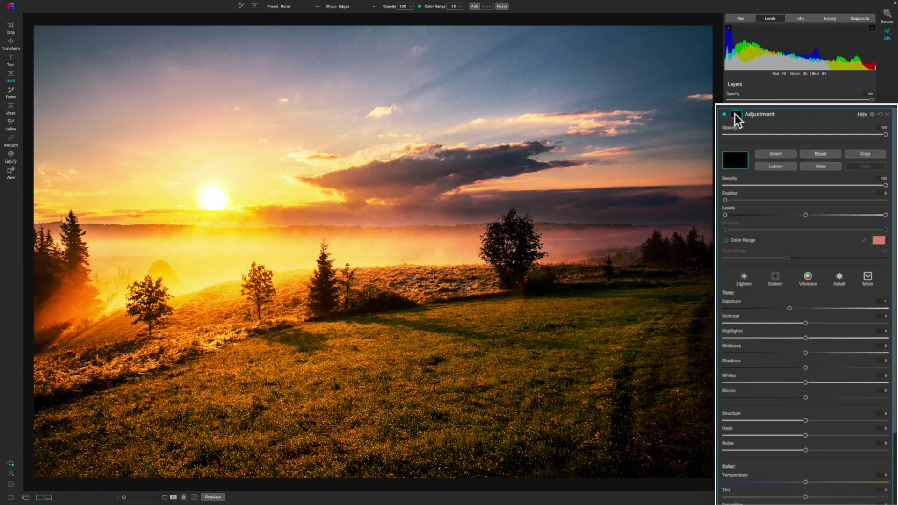
click(726, 241)
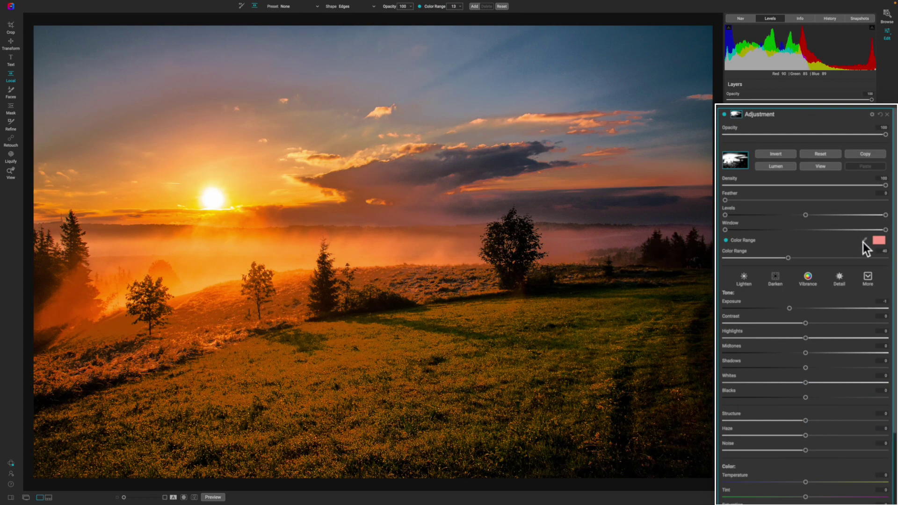
click(614, 55)
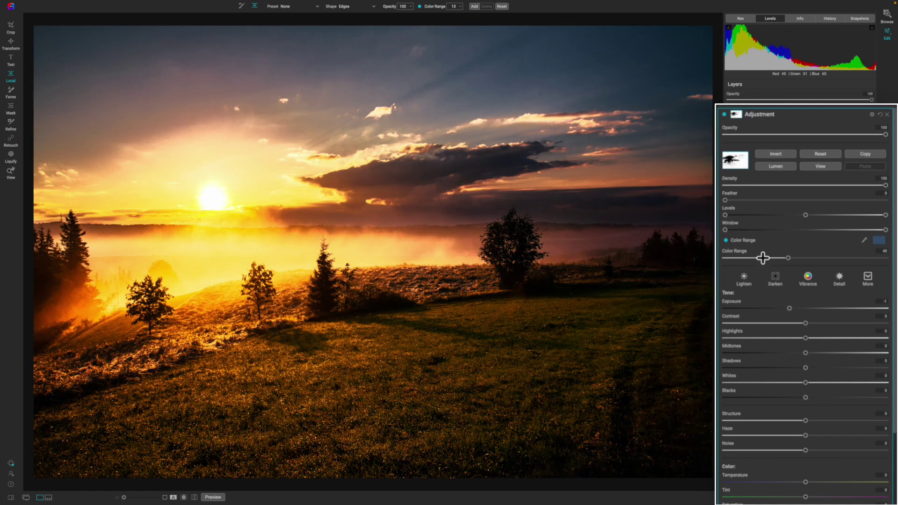
Reset the new adjustment's Exposure to 0 and narrow its Color Range to 14 in mask view
double_click(725, 302)
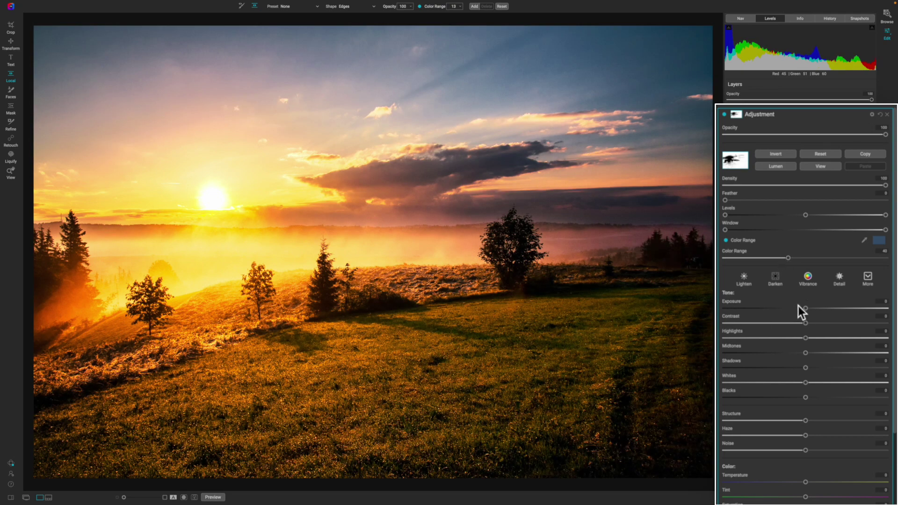
key(ctrl+m)
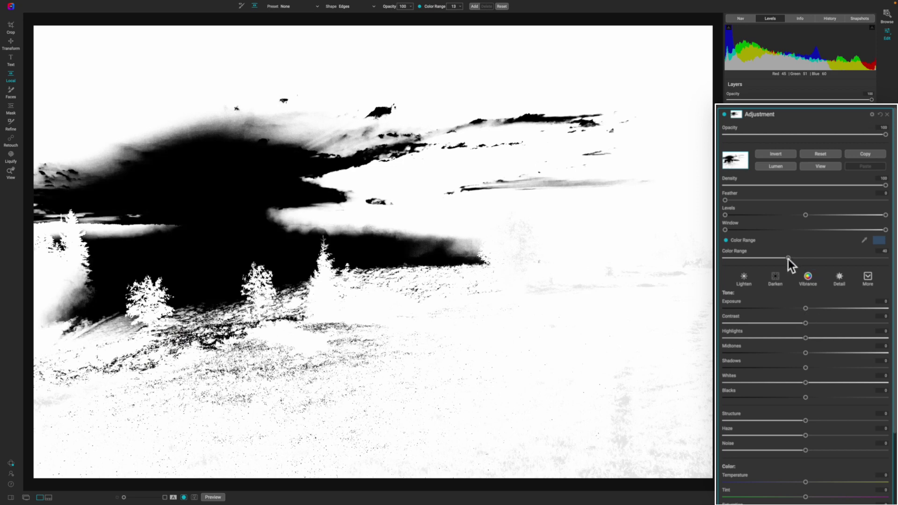
drag(787, 259, 745, 261)
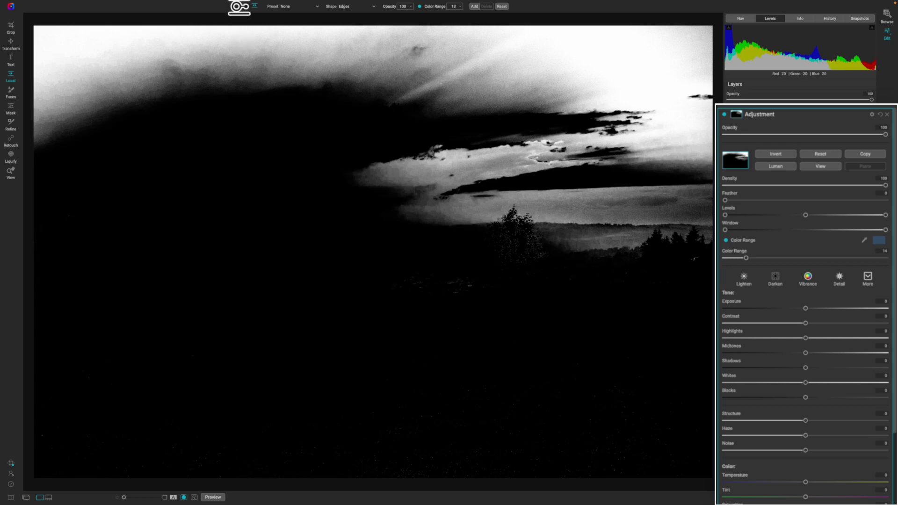
Clear the stray mask areas from the ground with the Paint Out brush, sizing it between 1200 and 300, and return to the photo view
click(242, 5)
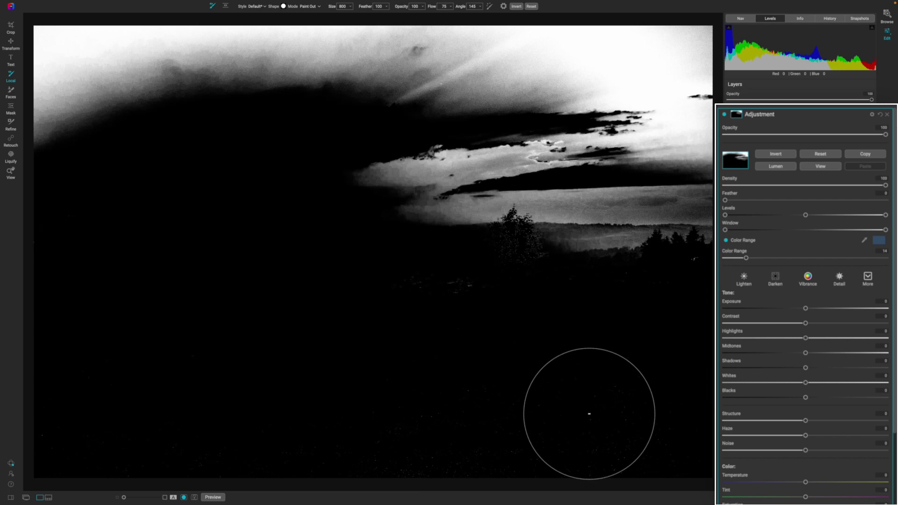
key(bracketright)
key(bracketright)
key(bracketright)
key(bracketright)
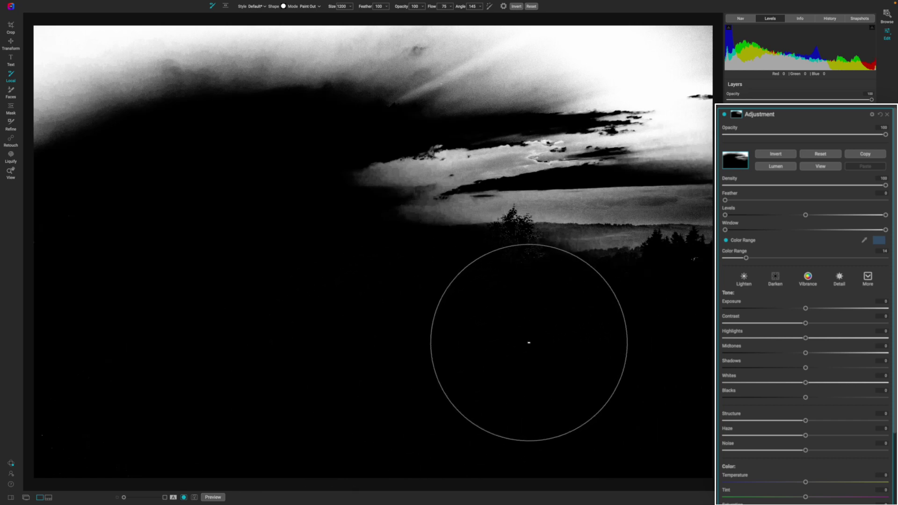
key(bracketleft)
key(bracketleft)
key(bracketleft)
key(bracketleft)
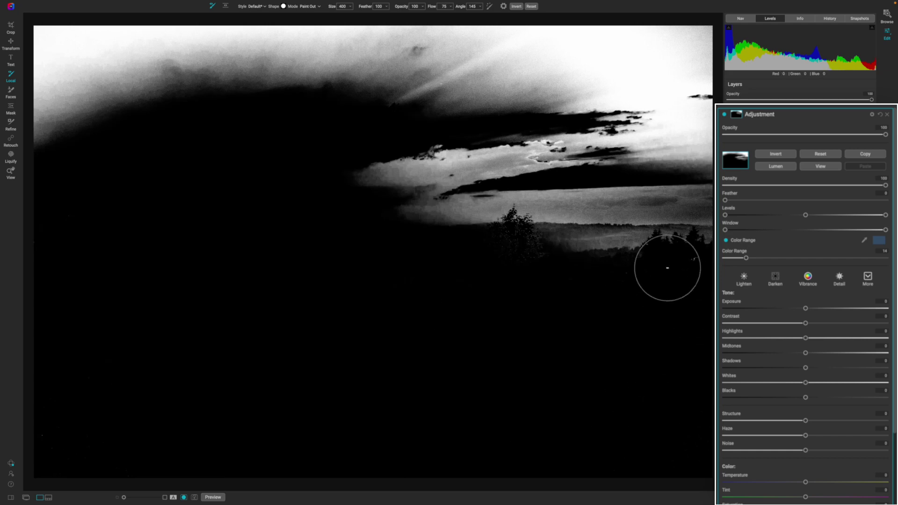
key(bracketleft)
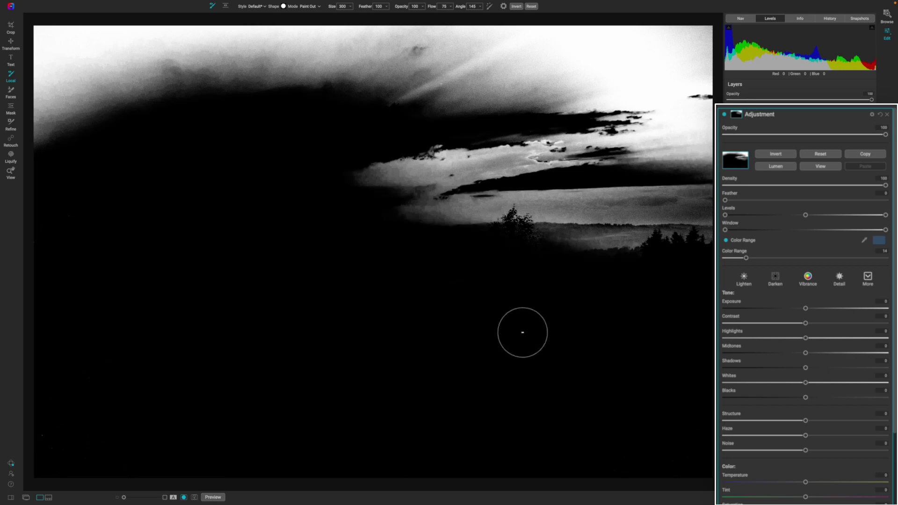
key(o)
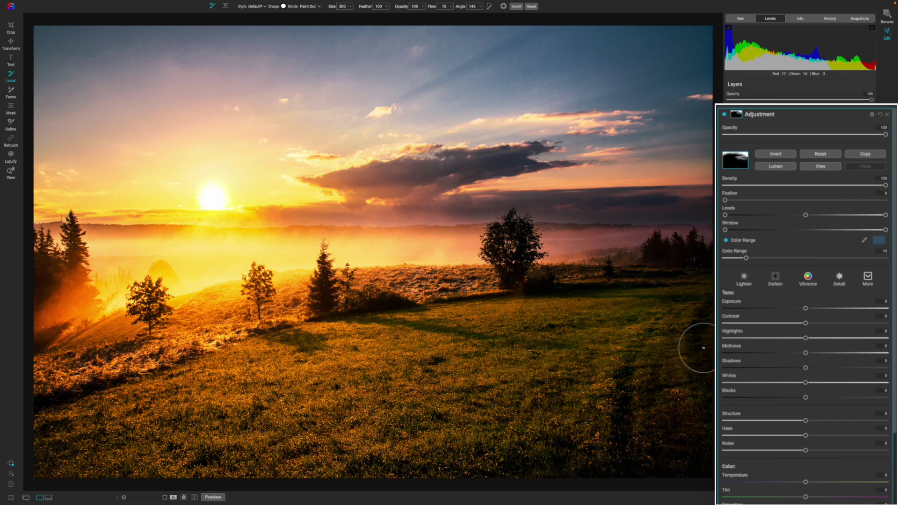
Feather the sky mask to 3, and set the adjustment's Exposure to -0.5 and Contrast to 10
drag(725, 200, 730, 201)
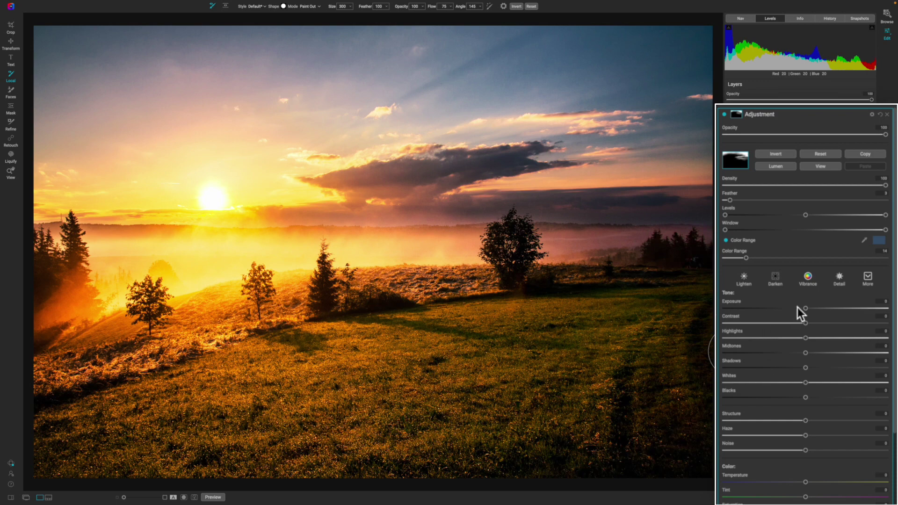
drag(805, 308, 796, 308)
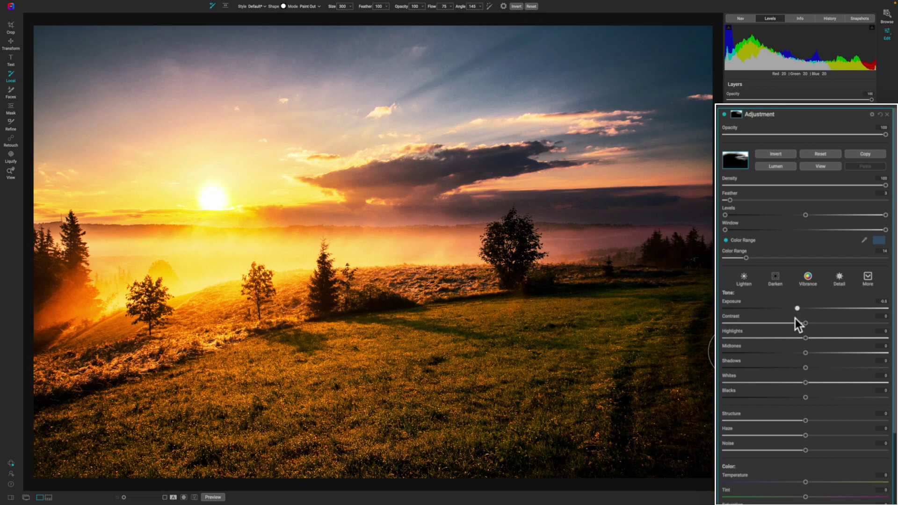
drag(804, 323, 813, 323)
Cool the sky adjustment's Temperature to about -26 and raise its Saturation to 21
drag(804, 482, 785, 482)
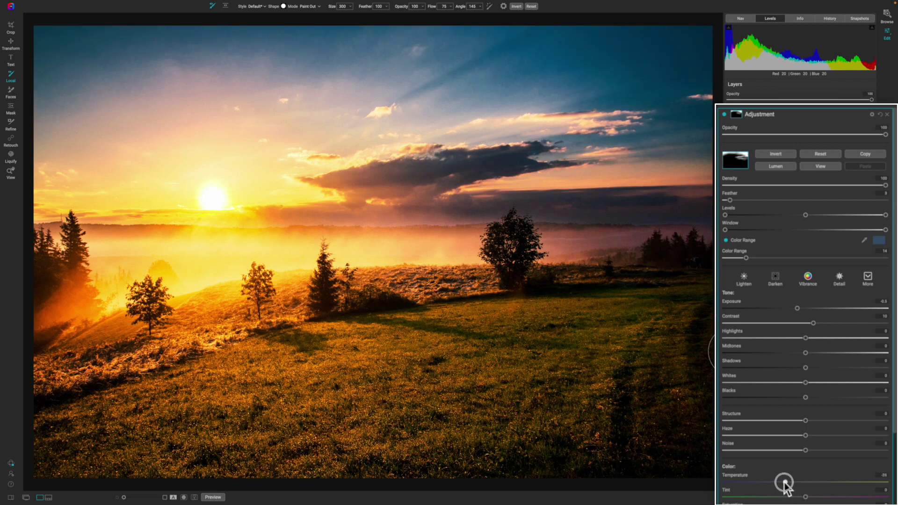
scroll(814, 467, down, 3)
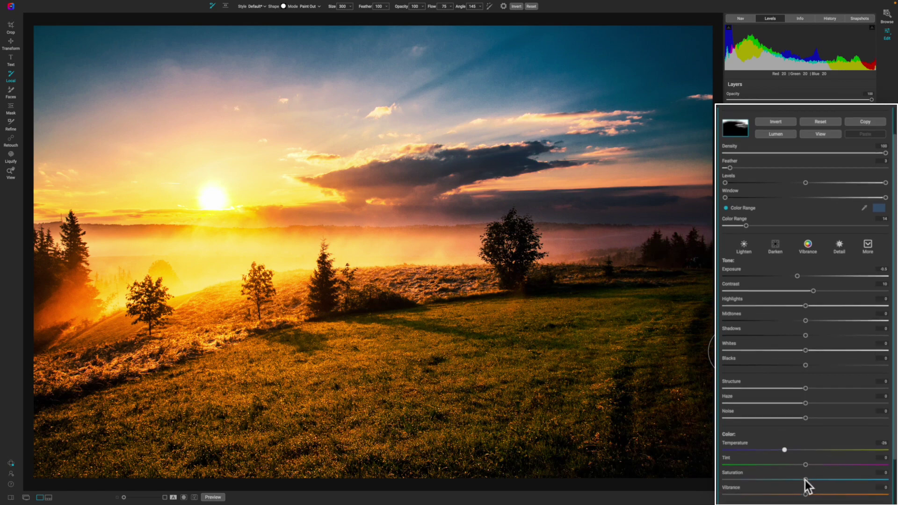
scroll(832, 435, down, 5)
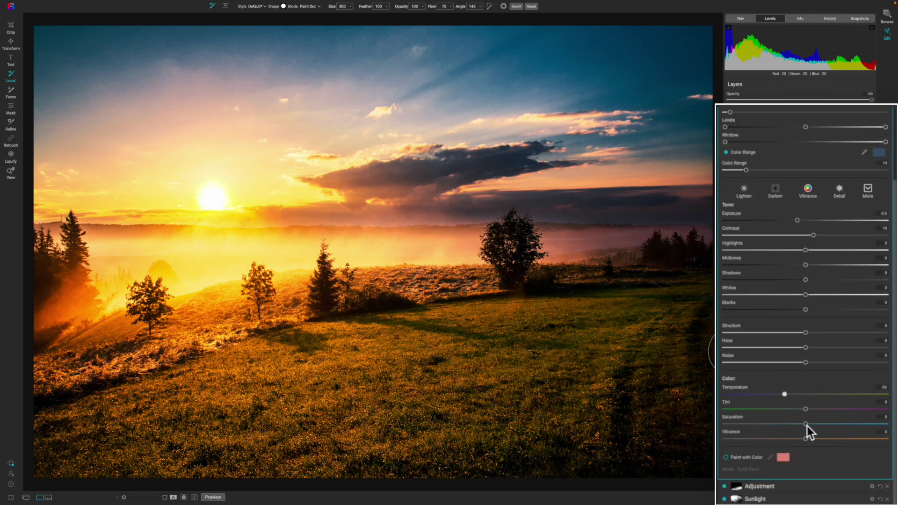
mouse_move(806, 424)
mouse_down()
mouse_move(789, 425)
mouse_move(821, 425)
mouse_up()
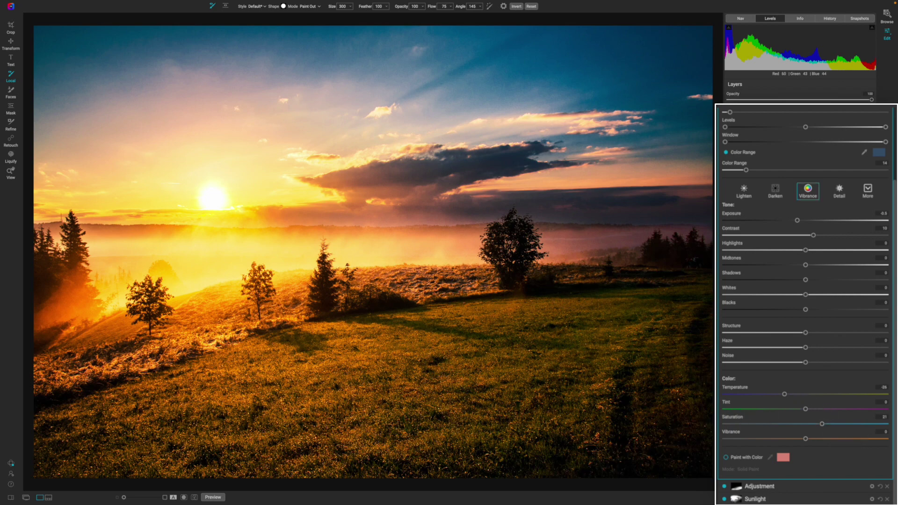
Compare the edited photo with the original, and collapse the sky adjustment's settings
key(backslash)
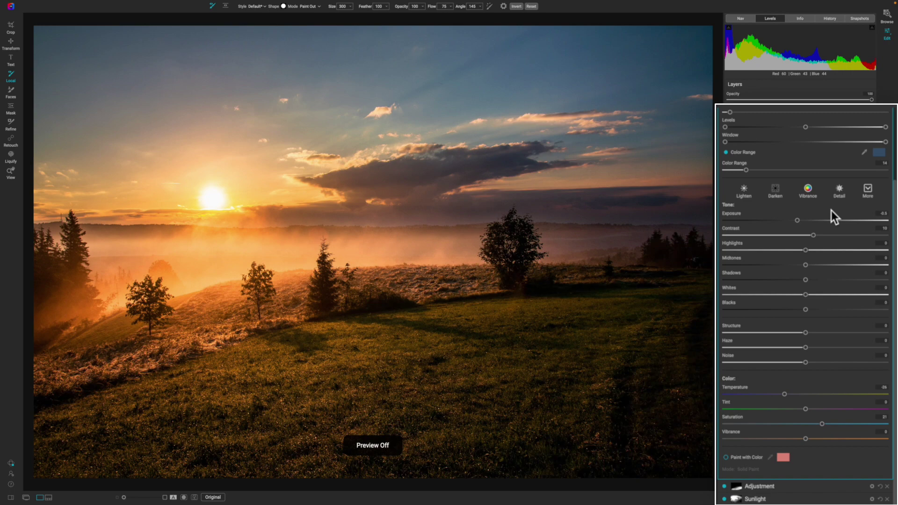
key(backslash)
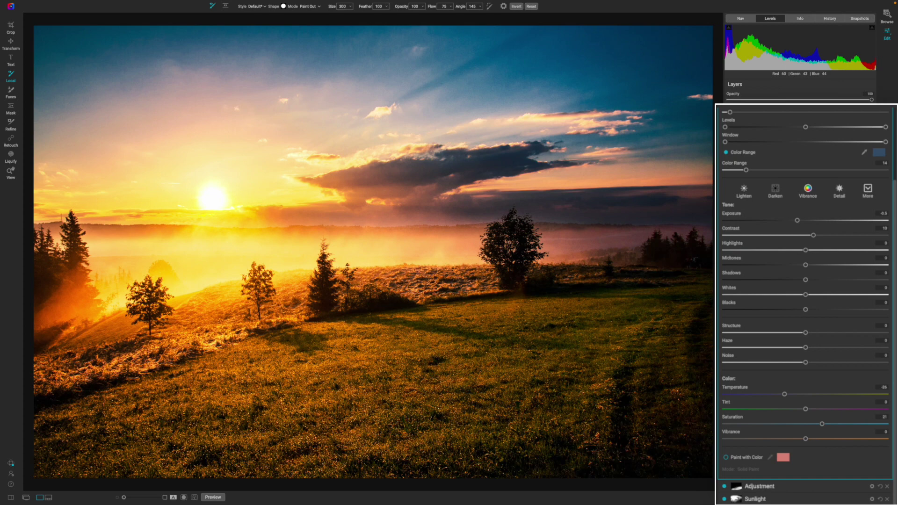
drag(893, 213, 862, 125)
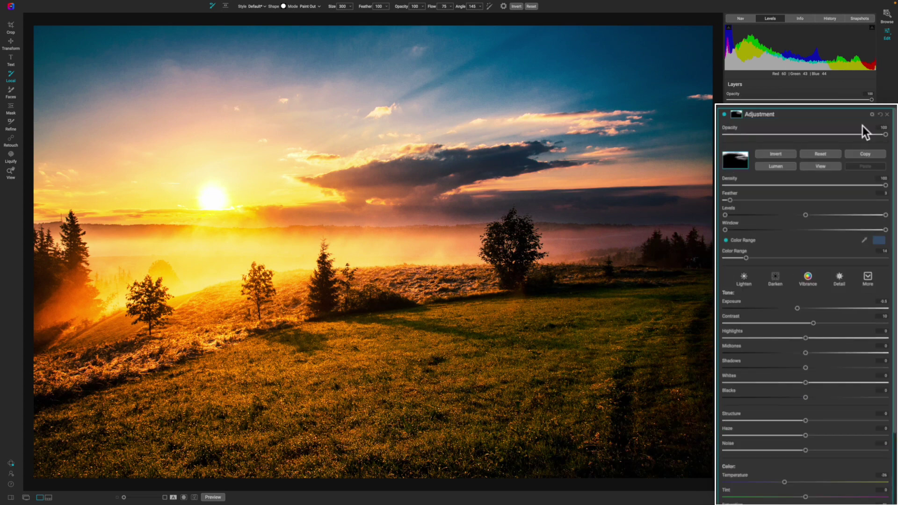
click(787, 117)
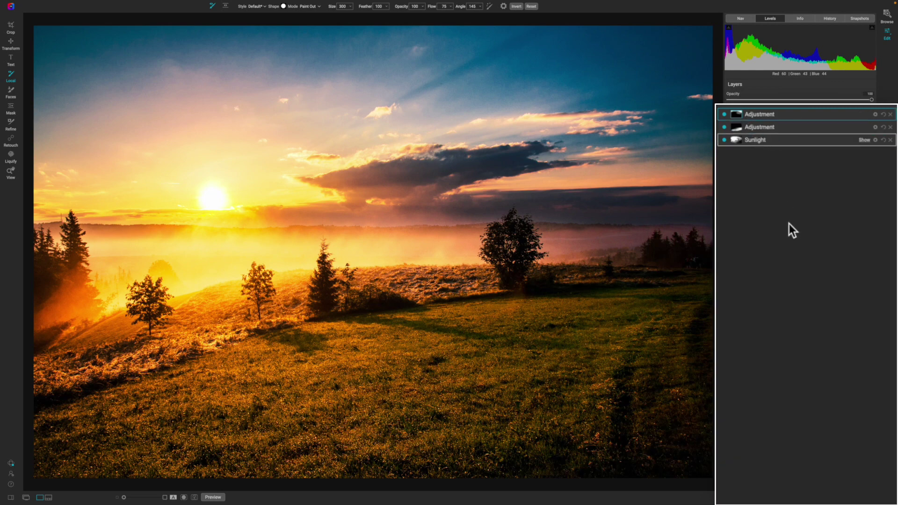
Open the Sunlight adjustment and lower its Opacity to about 66
key(z)
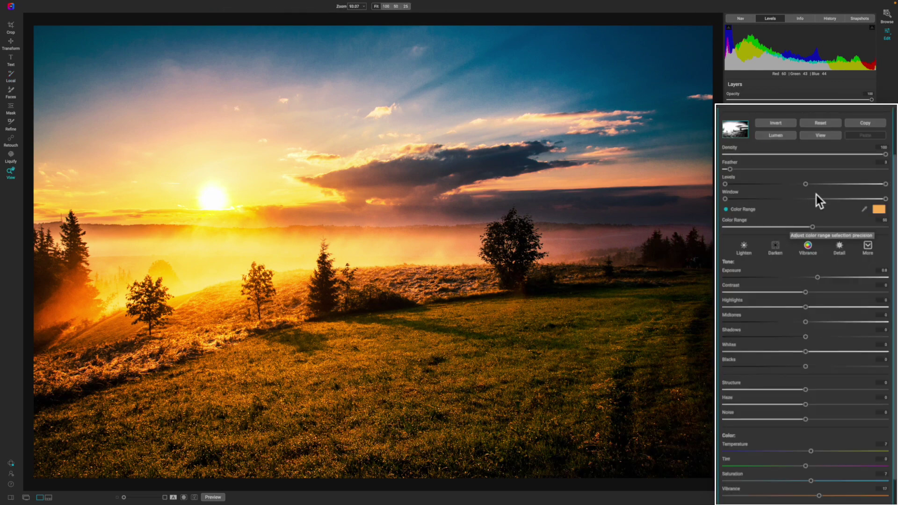
scroll(895, 171, down, 1)
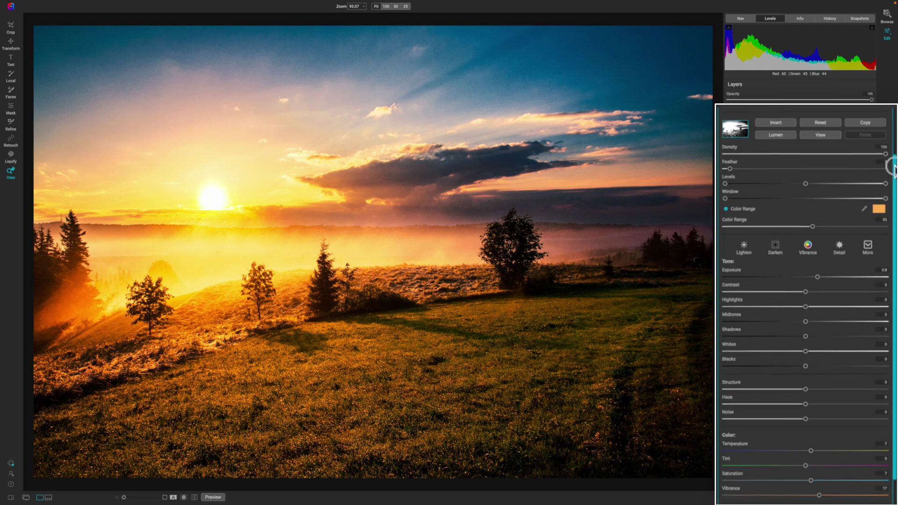
scroll(894, 170, up, 3)
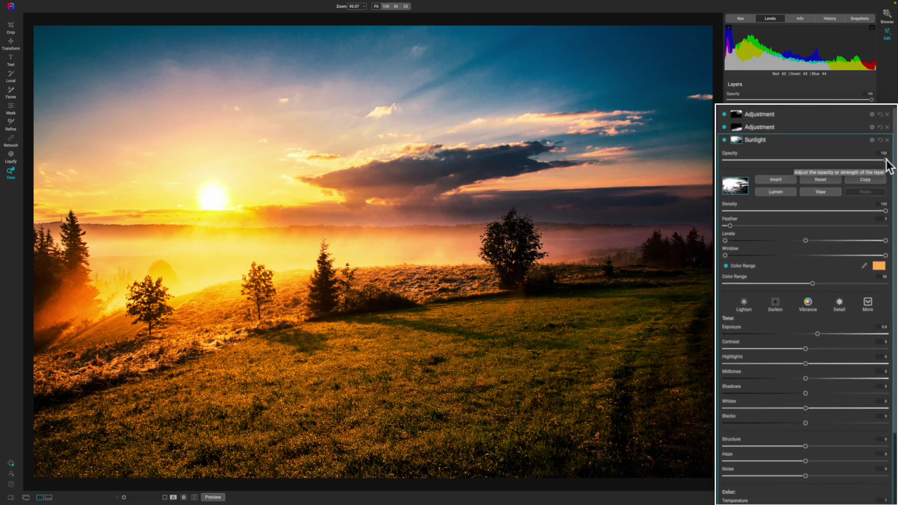
drag(885, 160, 831, 160)
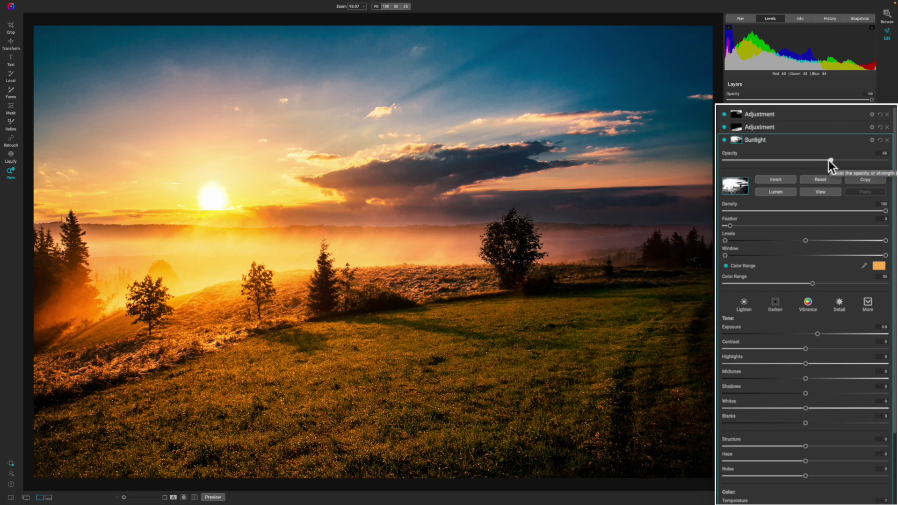
Compare the photo with and without the Sunlight adjustment, and lower that adjustment's Opacity slightly further before collapsing its settings
click(723, 141)
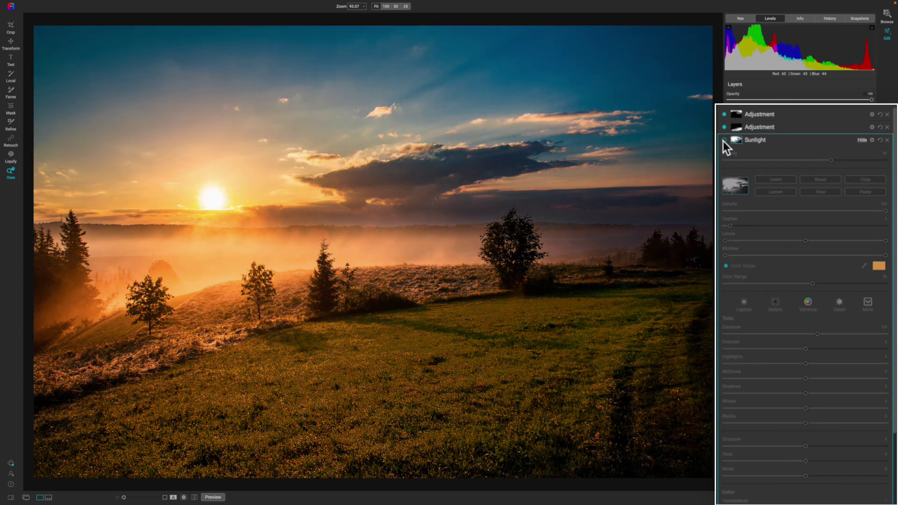
click(723, 142)
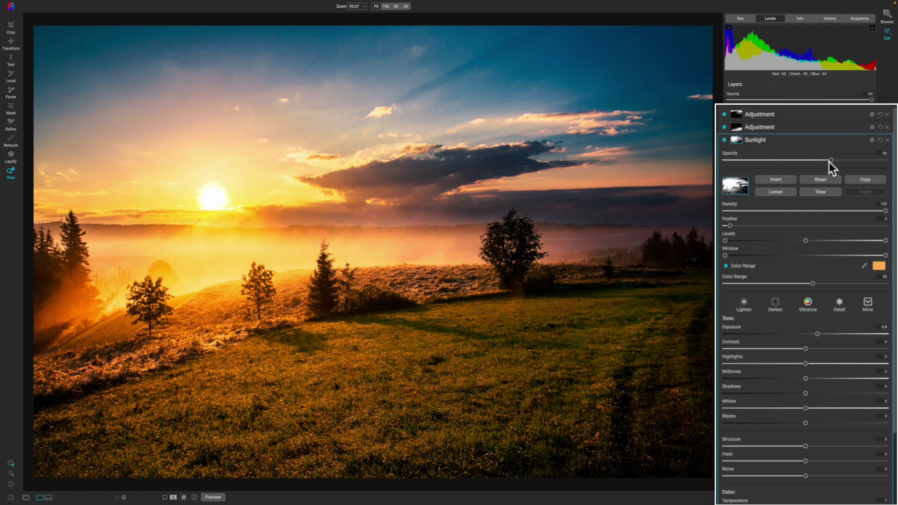
drag(829, 162, 812, 162)
click(774, 140)
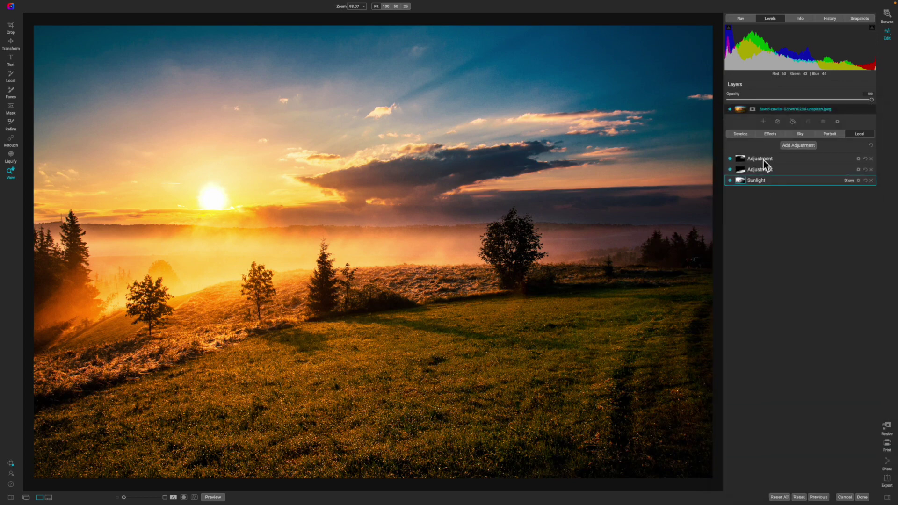
Add a Curves filter in Effects and mask it with a Color Range sampled from the orange mist above the hillside
click(771, 134)
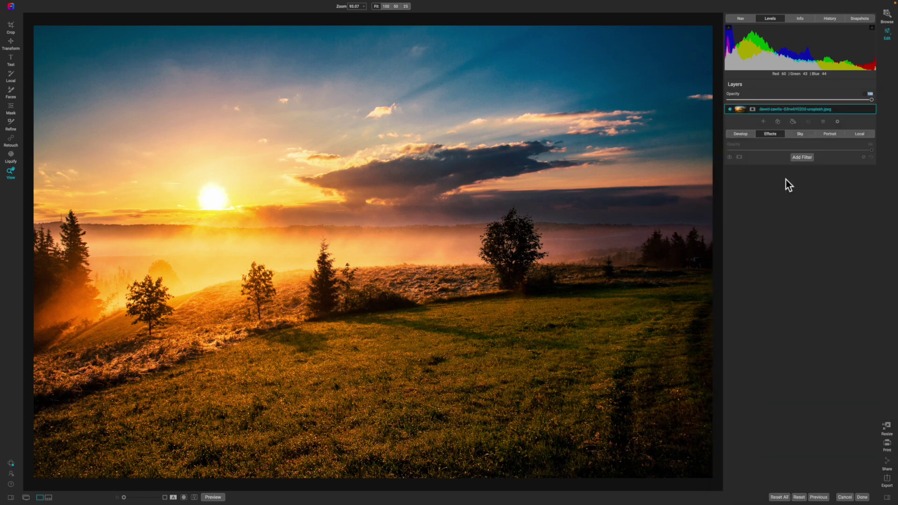
click(795, 158)
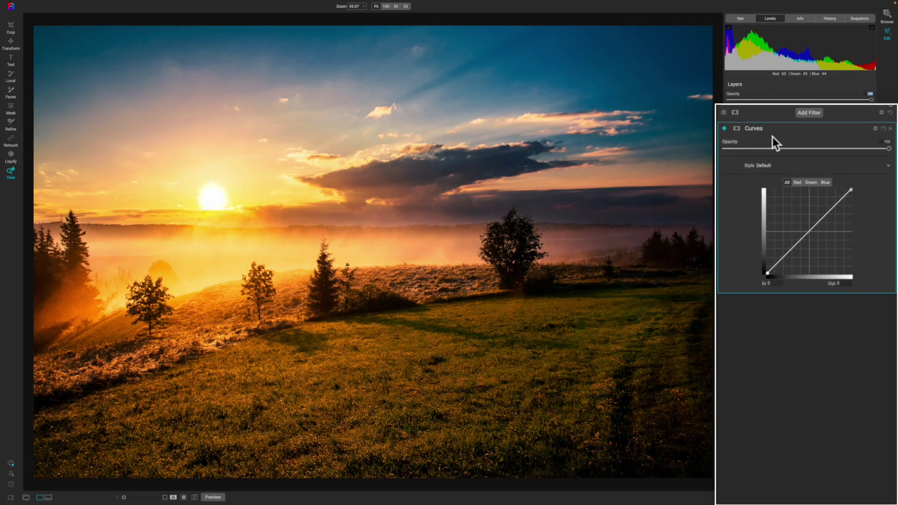
click(738, 129)
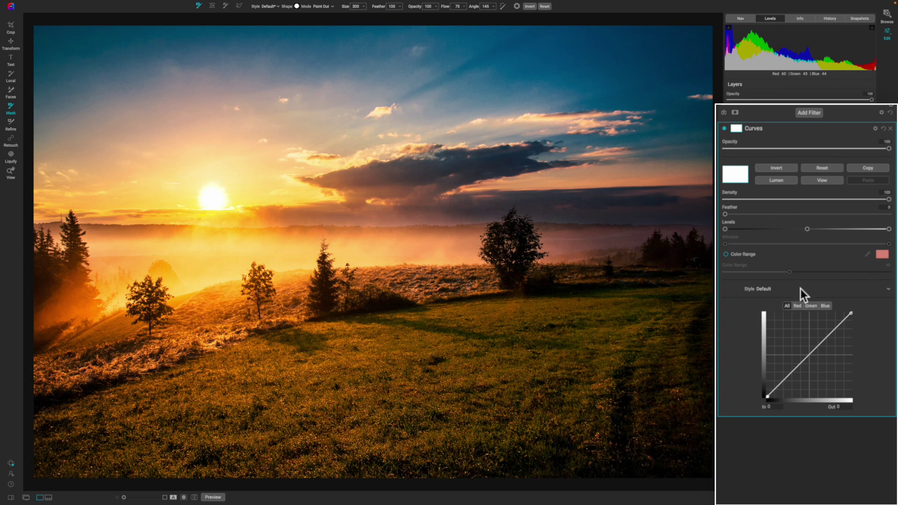
click(726, 254)
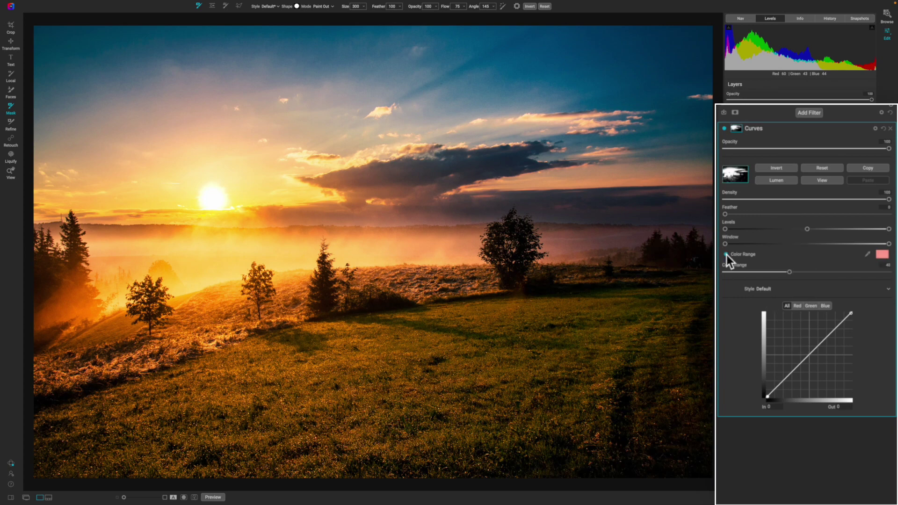
click(868, 254)
click(380, 260)
Shape the Curves filter into an S-curve with a shadow point at In 78, Out 49 and a highlight point at In 194, Out 191
drag(787, 375, 792, 381)
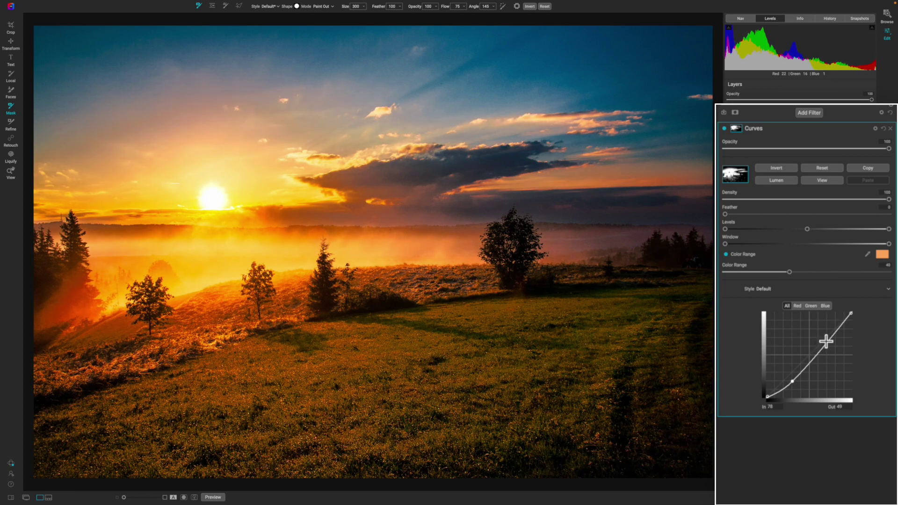
mouse_move(830, 337)
mouse_down()
mouse_move(824, 322)
mouse_move(831, 333)
mouse_up()
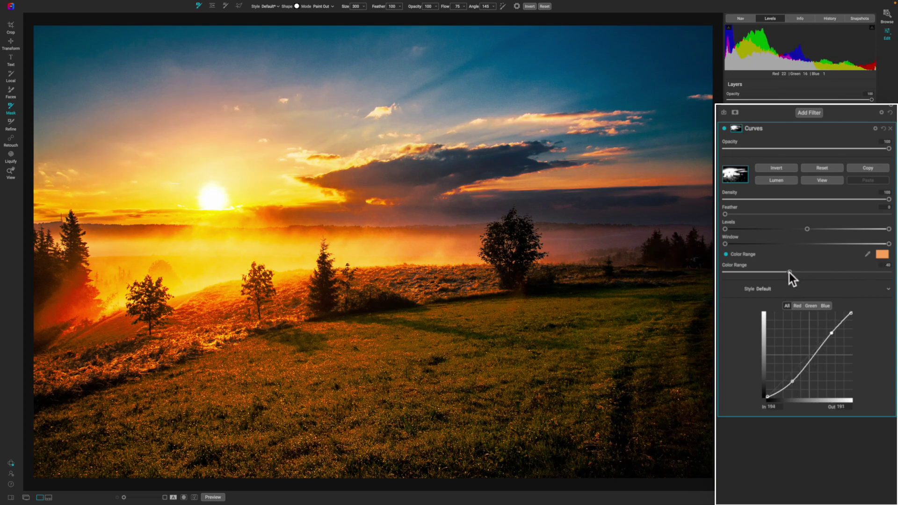
Display the Curves filter's mask, feather it slightly, and narrow its Color Range to 17
key(ctrl+m)
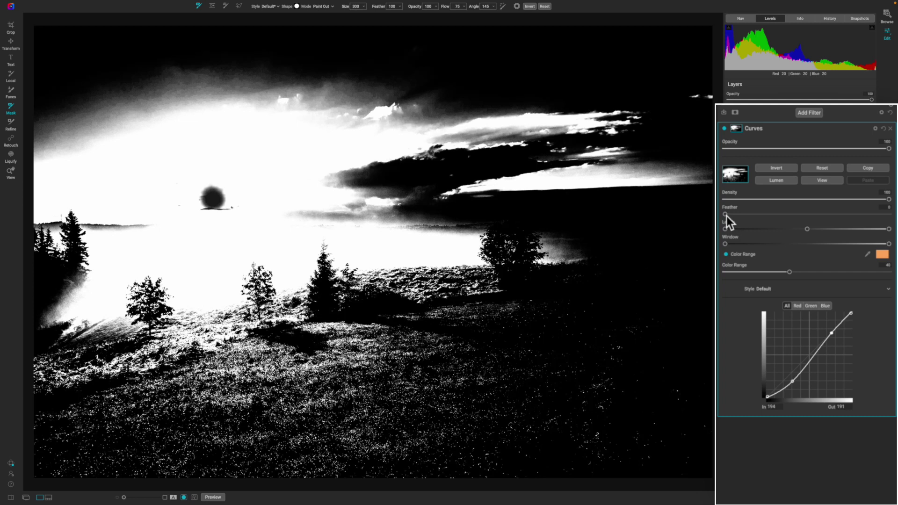
drag(726, 216, 730, 216)
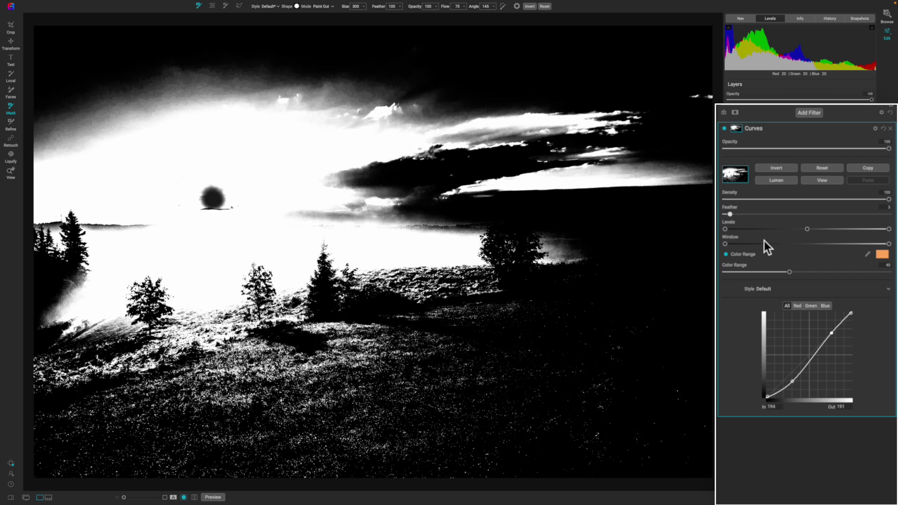
drag(790, 273, 772, 275)
drag(771, 273, 751, 275)
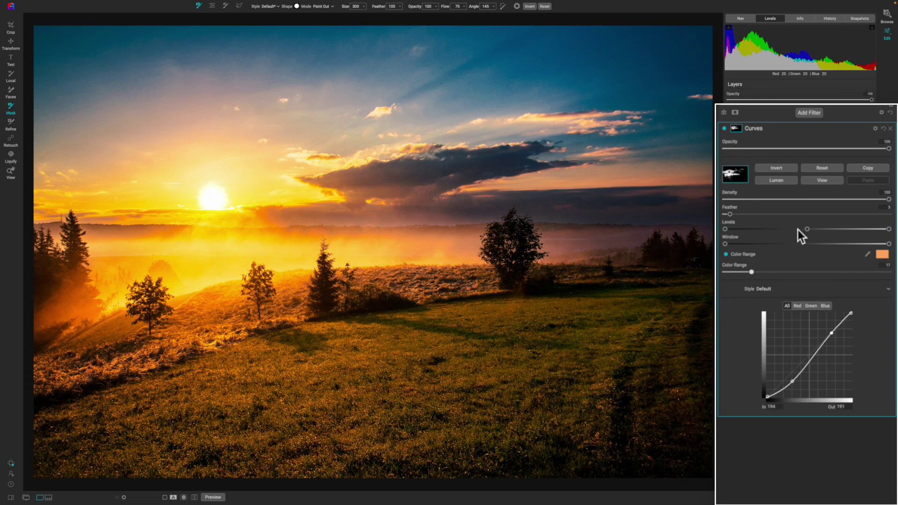
Lower the Curves filter's Opacity to about 66, comparing the photo with and without the filter
click(724, 128)
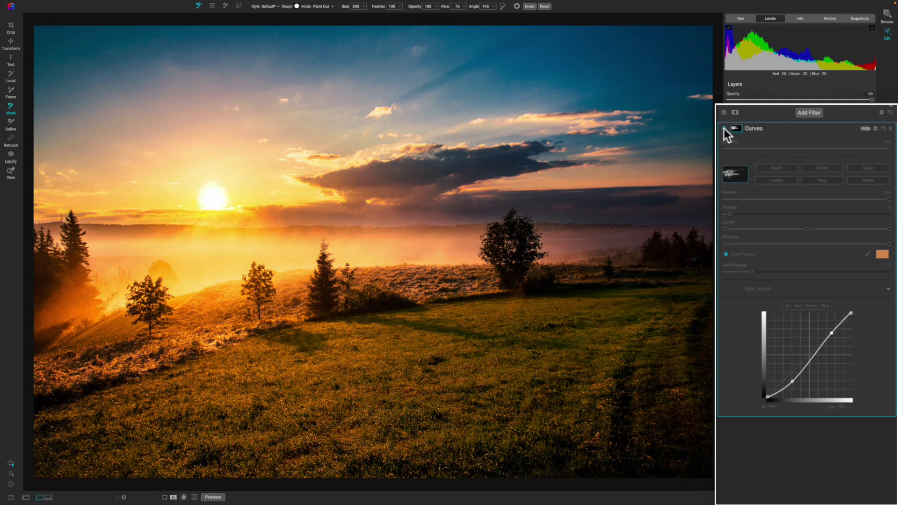
click(724, 128)
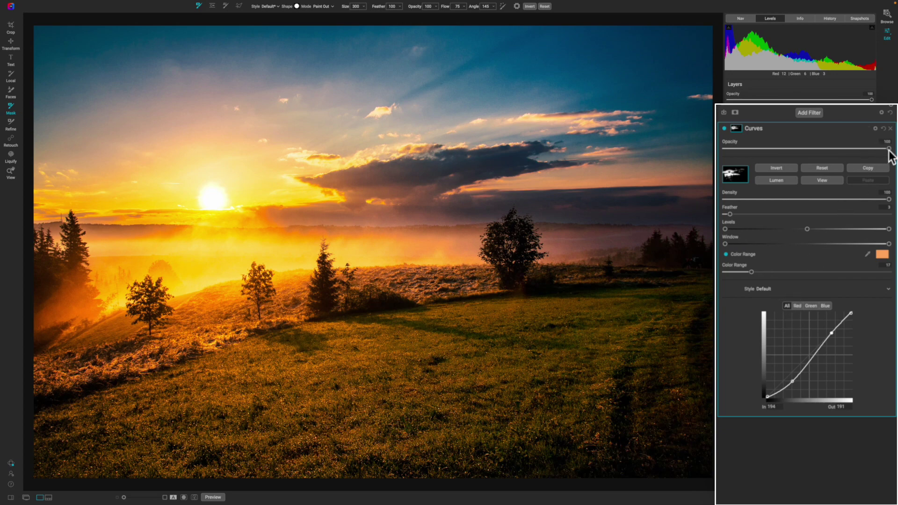
drag(888, 148, 832, 153)
click(724, 129)
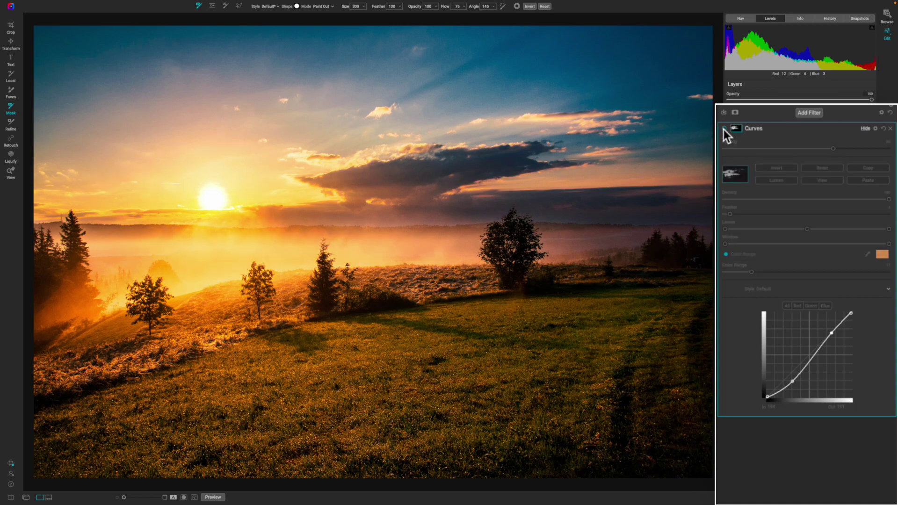
click(723, 128)
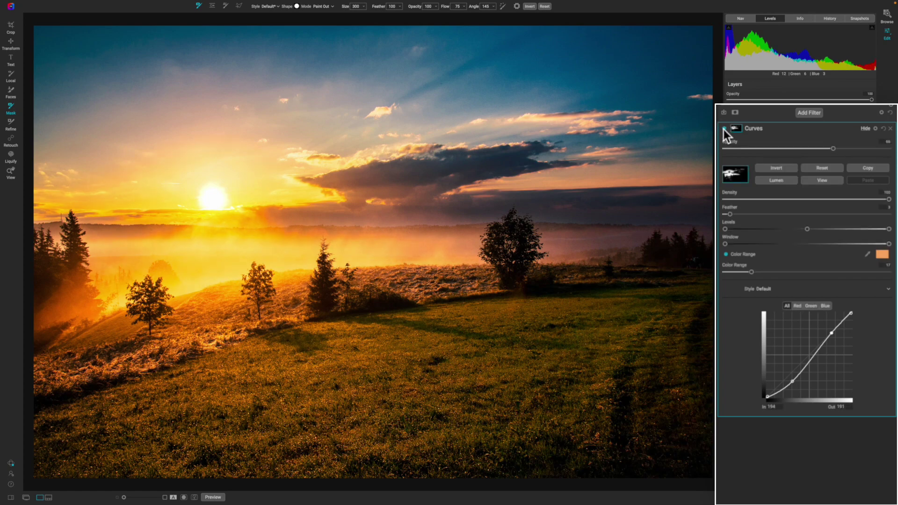